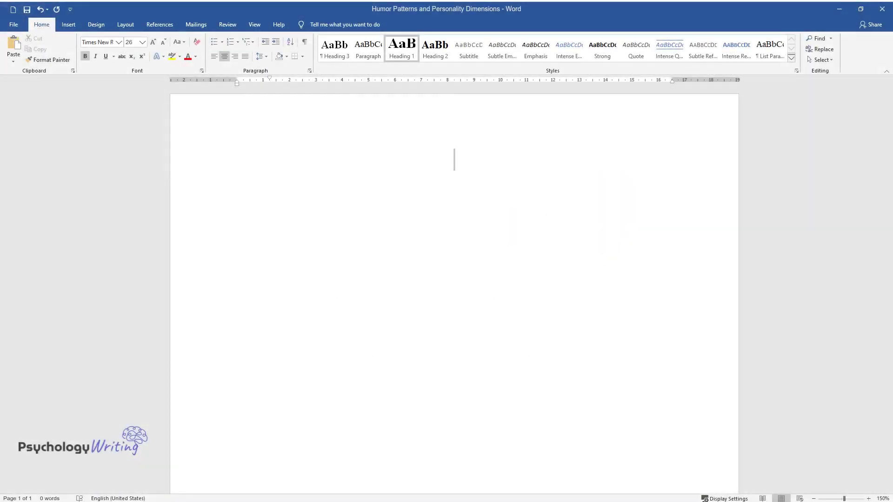
Enter the title "Humor Patterns and Personality Dimensions" and start a body paragraph below it
type("Humor Patter")
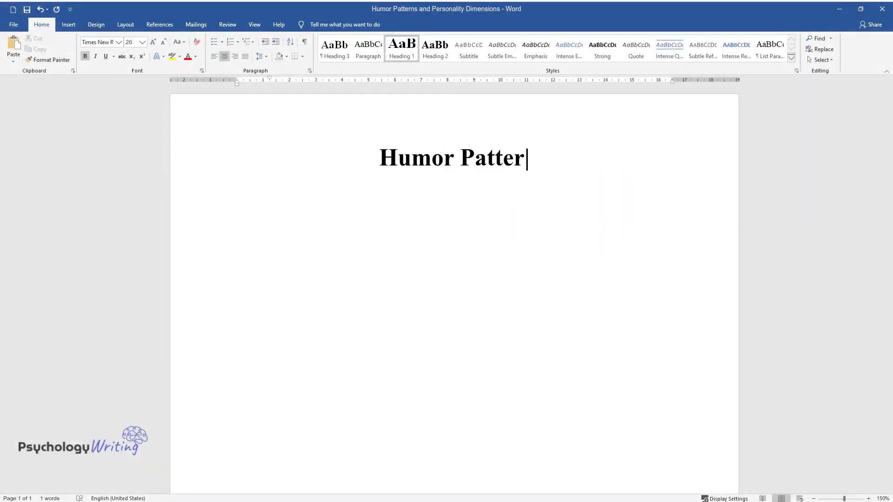
type("ns and Personality Dimensions")
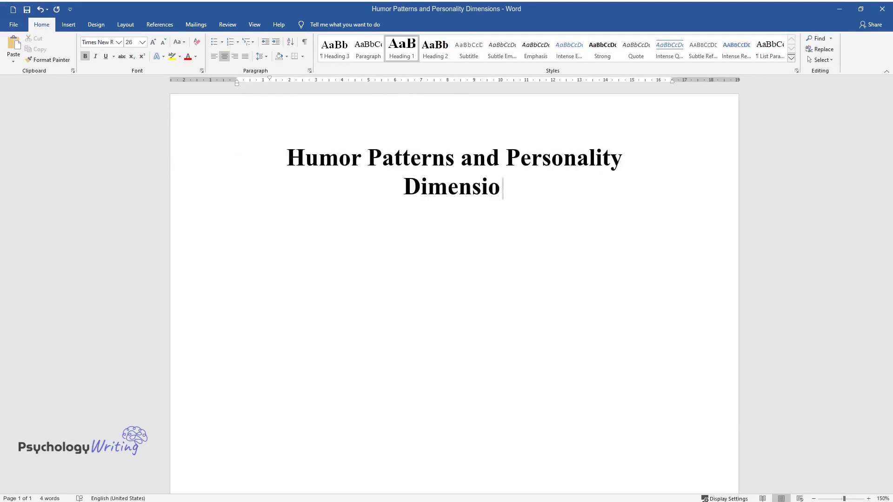
key("Return")
Begin the body with "Humor is a phenomenon that affects the relations people establish with others and can serve as a coping mechanism and form of aggression."
type("Humo")
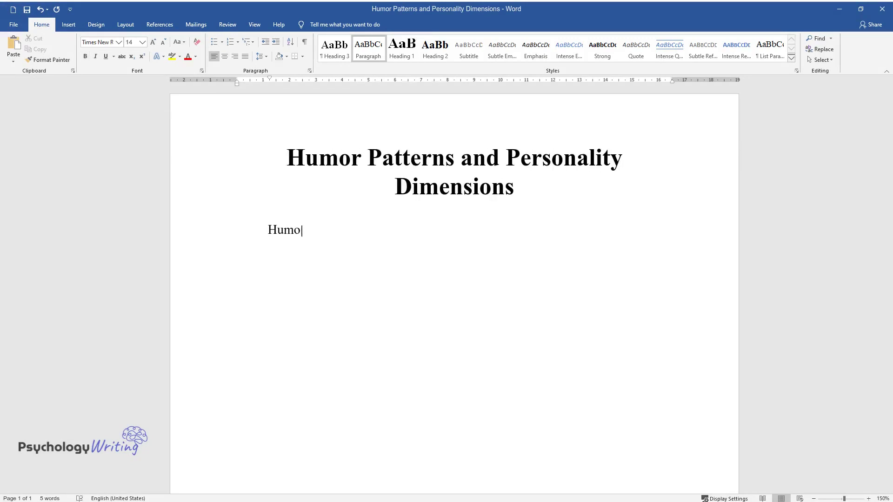
type("r is a phenomenon that affects th")
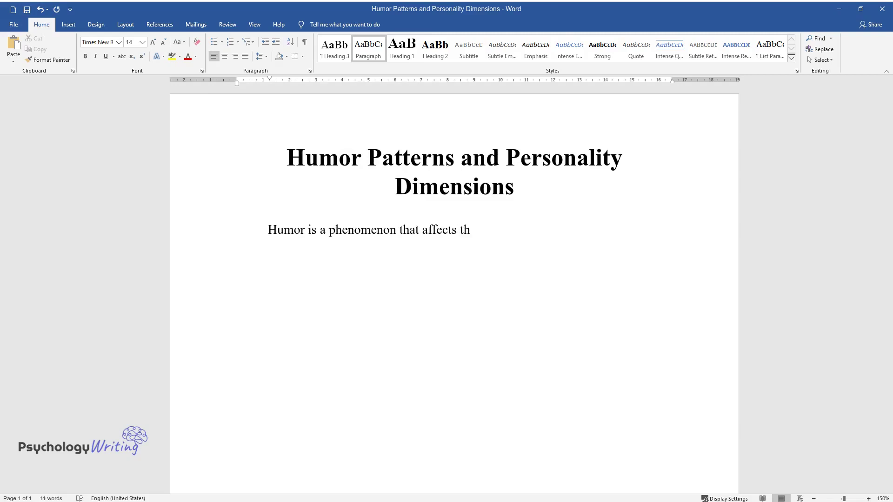
type("e relations people establish wit")
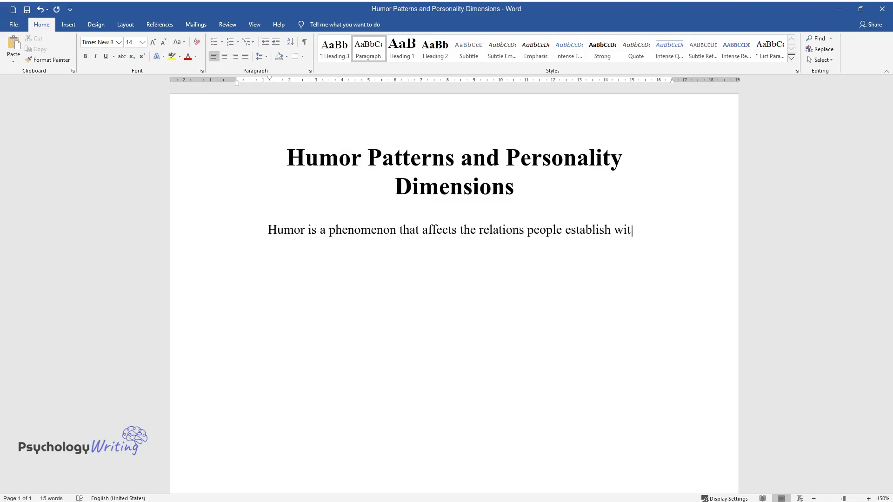
type("h others and can serve as a copin")
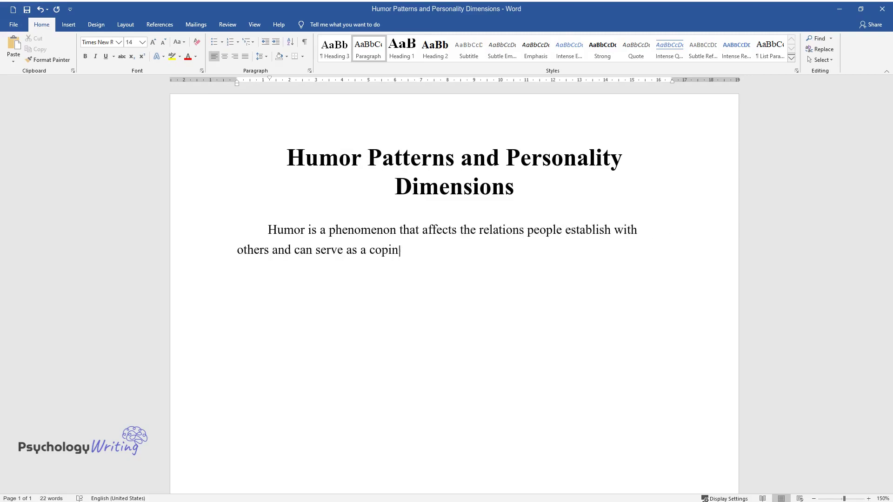
type("g mechanism and form of aggressio")
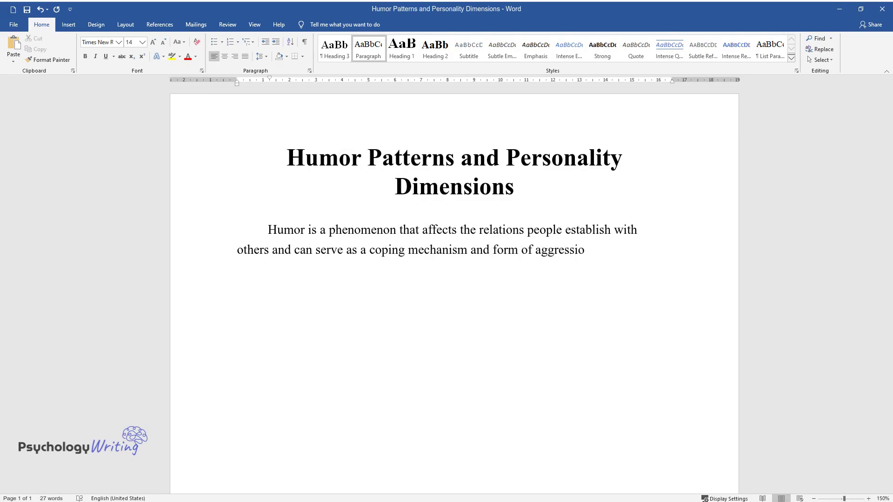
Add the sentence "According to Martin, humor relates to psychology and involves both negative and positive functioning."
type("n. According to Martin, h")
type("umor rel")
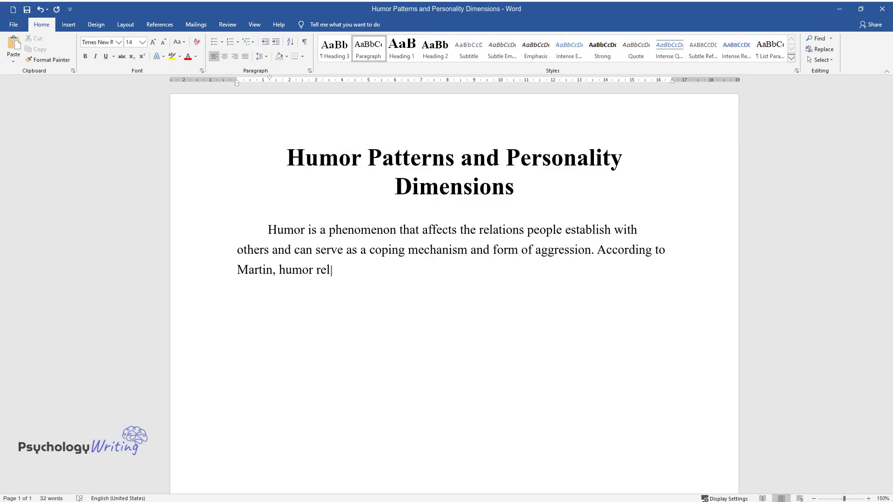
type("ates to psychology and involves b")
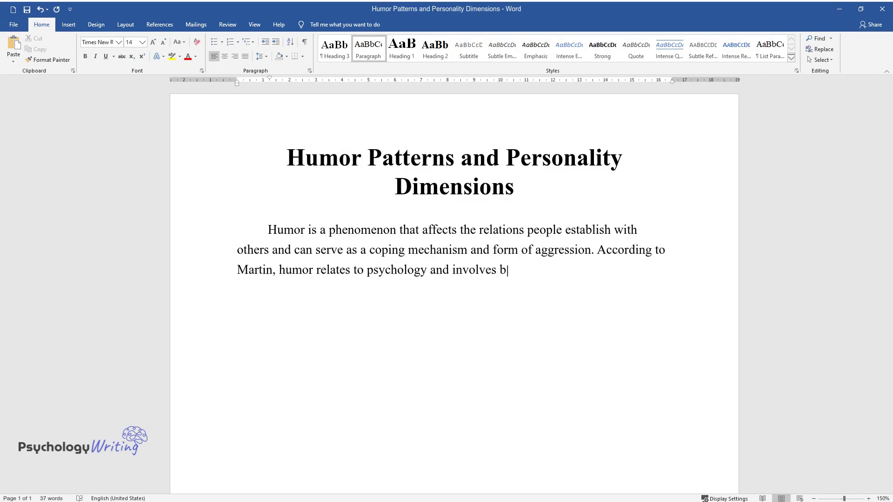
type("oth negative and positive functi")
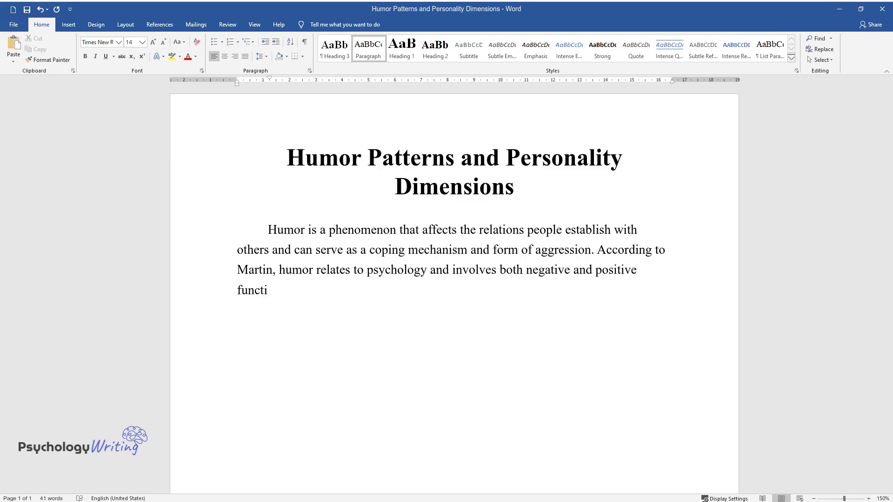
Add the sentence "There are four humor styles affiliative, self-enhancing, aggressive, and self-defeating humor."
type("oning. There are four humor styl")
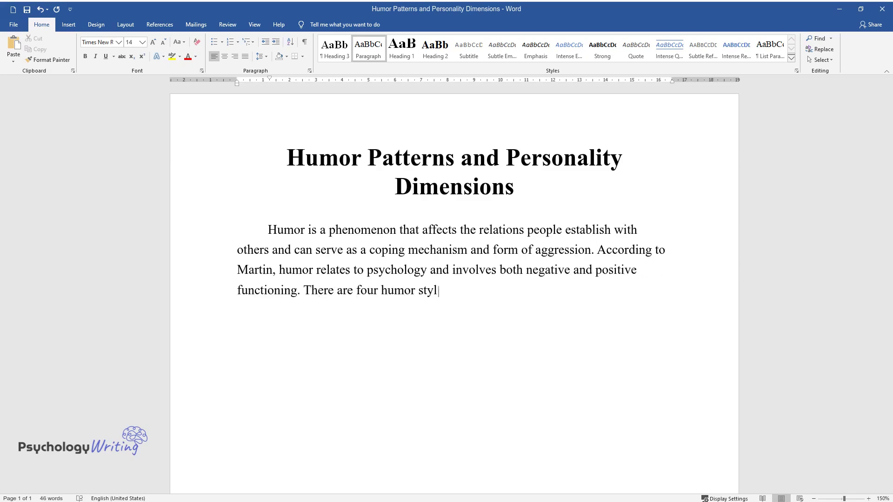
type("es affiliative, self-enhancing, ag")
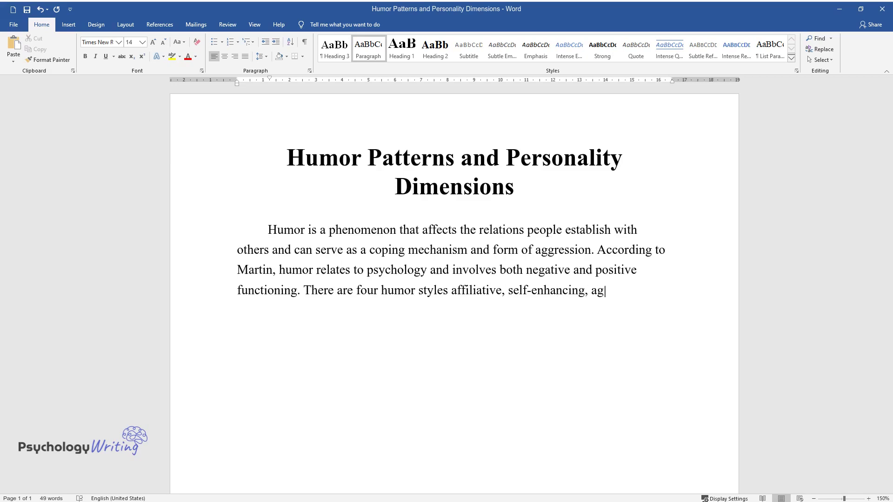
type("gressive, and self-defeating humor. Affiliative h")
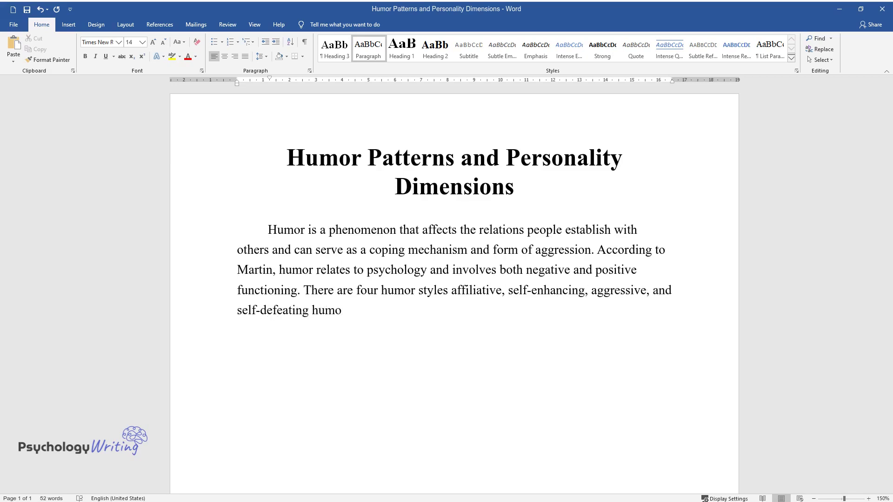
Write "Affiliative humor is related to funny stories or telling jokes, to improve relationships and entertain, and to wish to relate to others."
type("umor is related ")
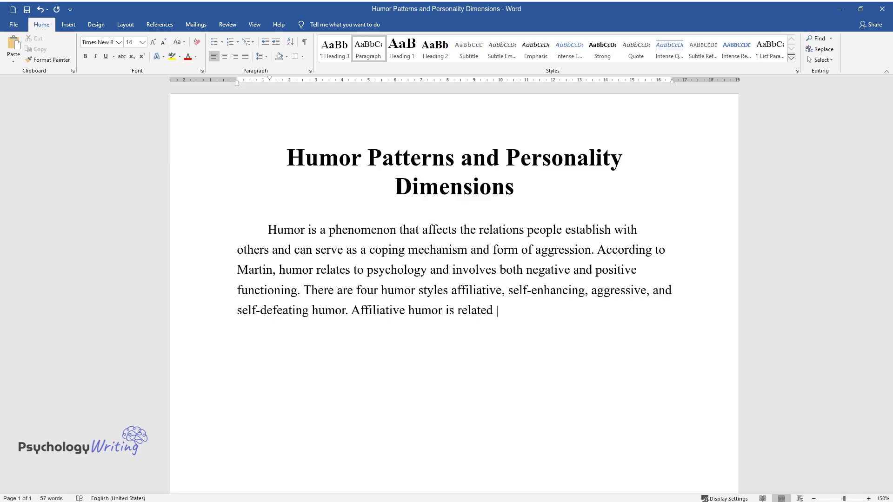
type("to funny stories or telling jokes")
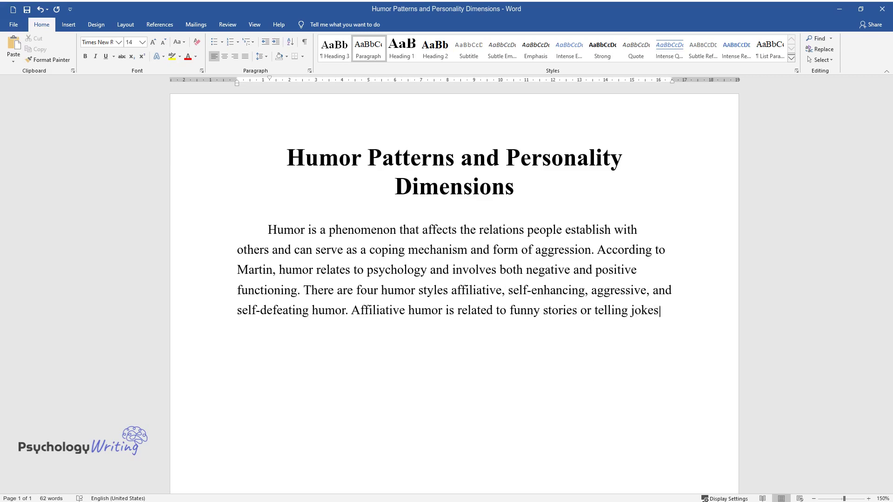
type(", to improve relationships and en")
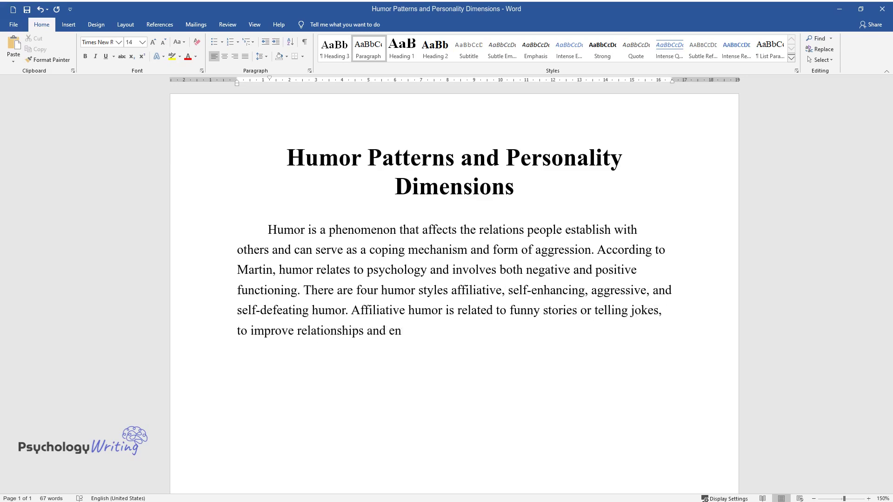
type("tertain, and to wish to relate to")
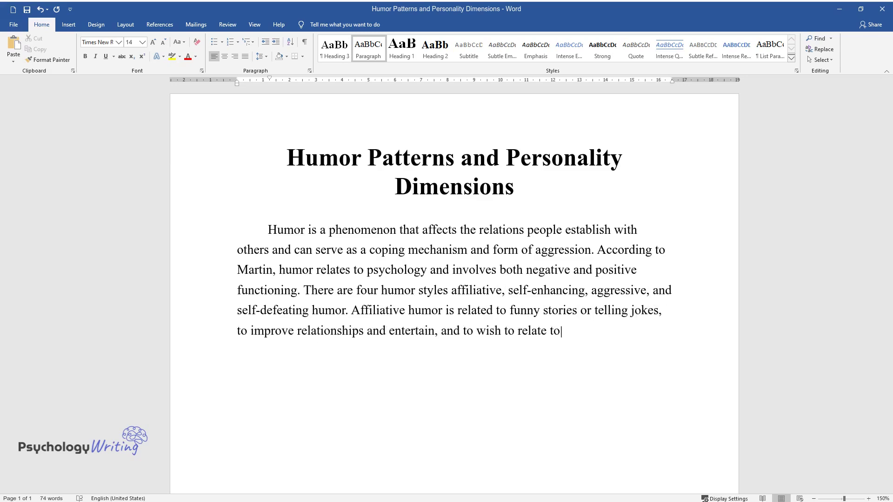
Continue with "When people use this type of humor, they want to make sure that the situation is not serious but rather funny."
type(" others. When people use this typ")
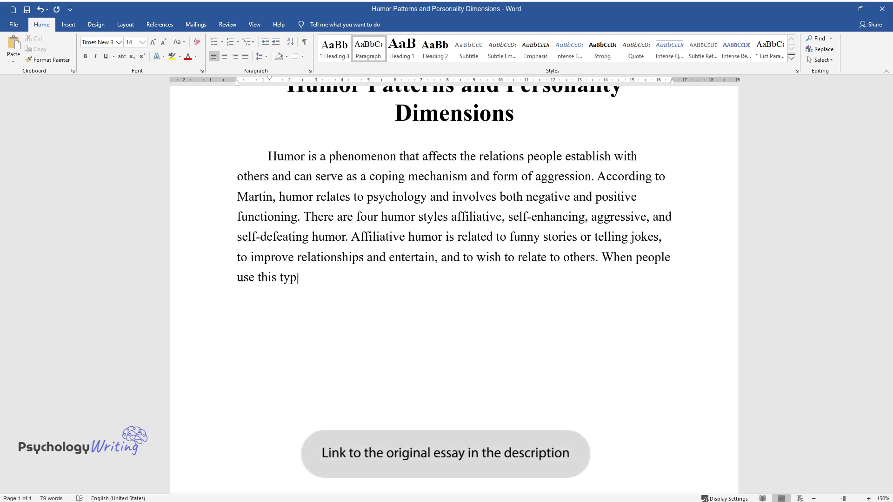
type("e of humor, they want to make su")
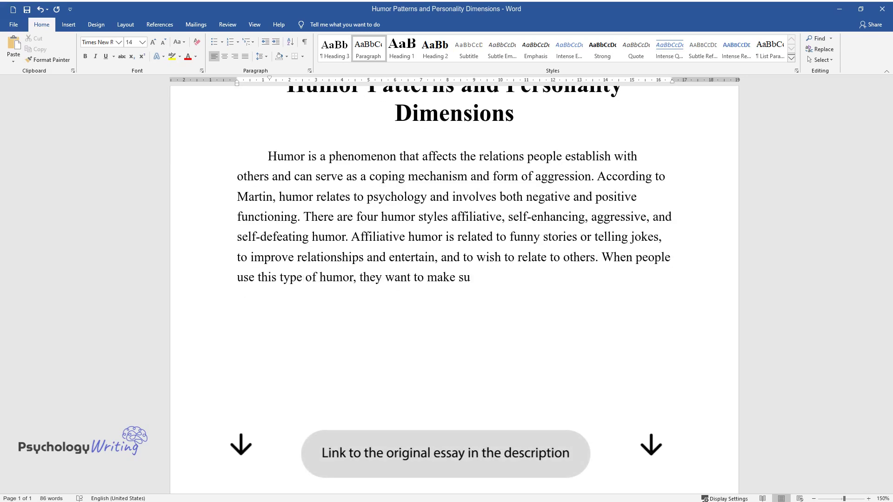
type("re that the situation is not seri")
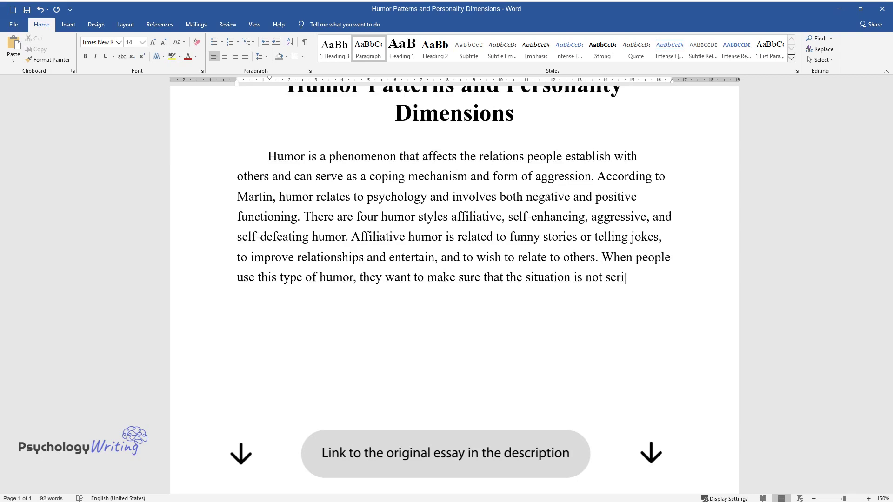
type("ous but rather funny. Self-enhanc")
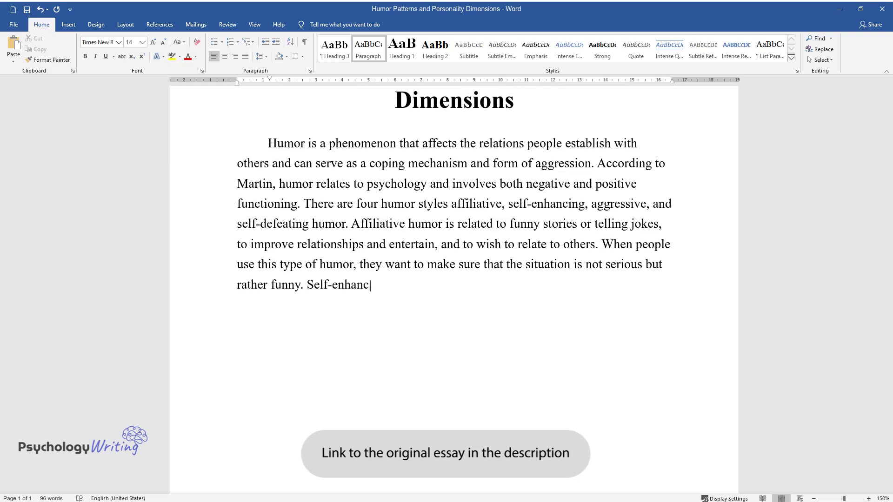
Write "Self-enhancing humor refers to people who tend to encourage themselves by looking at life humorously."
type("ing humor refers to people who te")
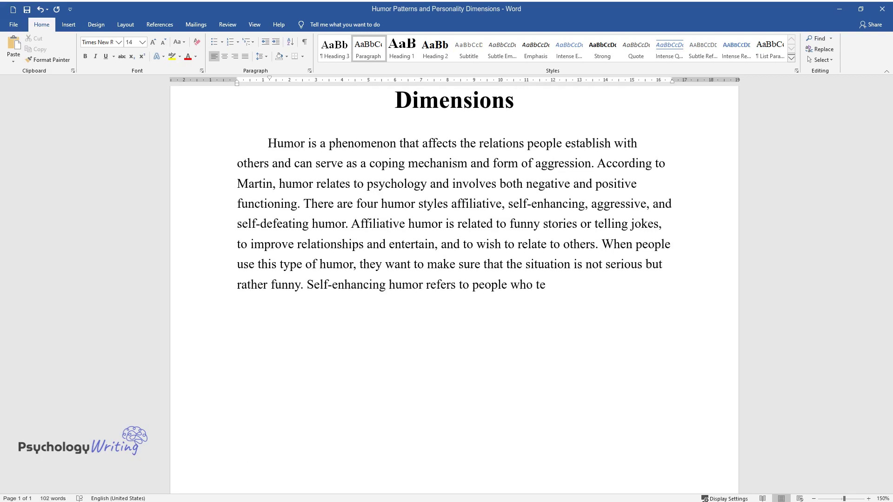
type("nd to encourage themselves by loo")
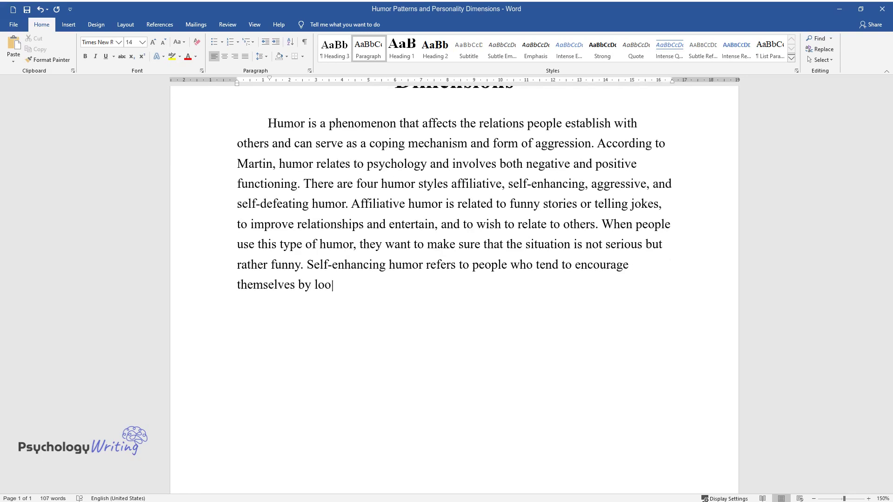
type("king at life humorously. It enab")
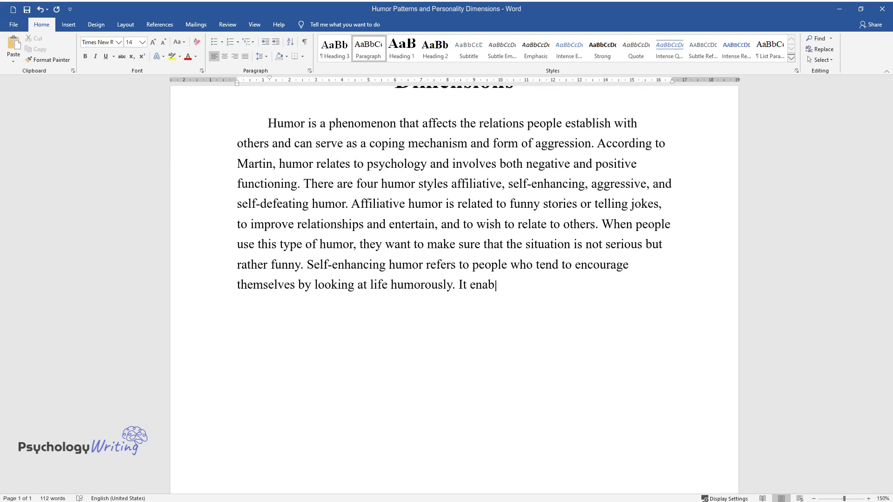
Continue with "It enables people to maintain a positive view of unfavorable situations and reduce negative emotions."
type("les people to maintain a positive")
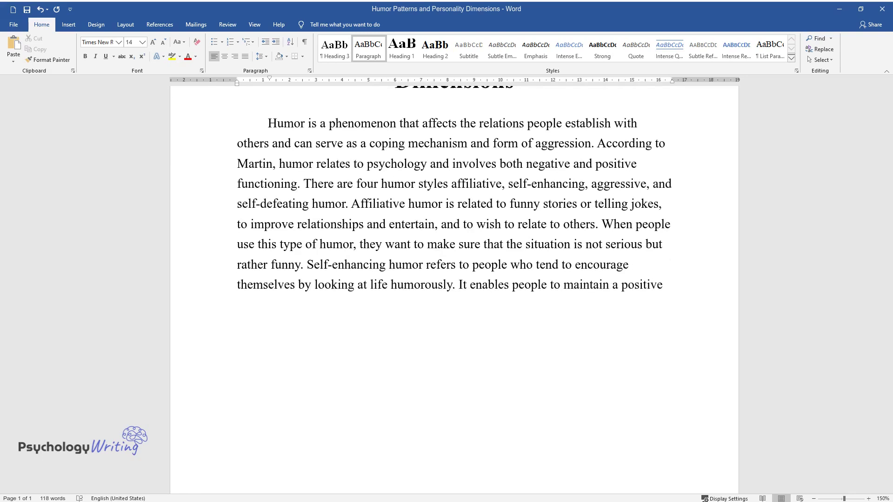
type(" view of unfavorable situations ")
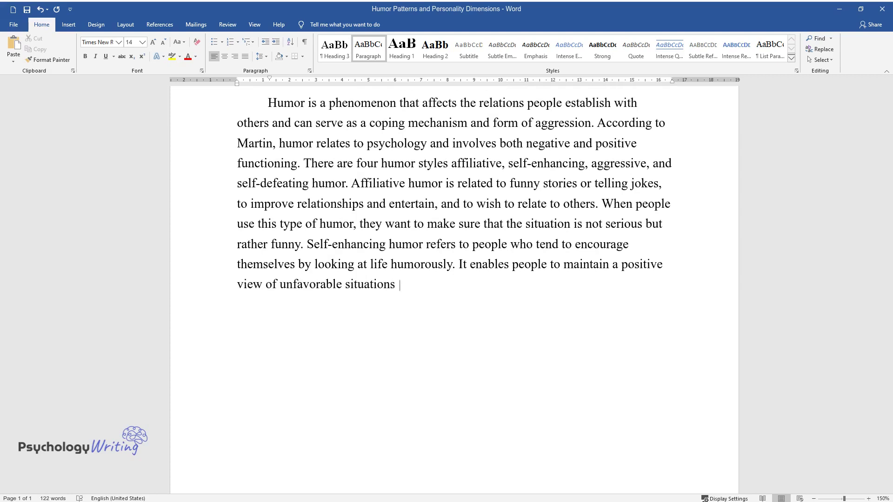
type("and reduce negative emotions. Whe")
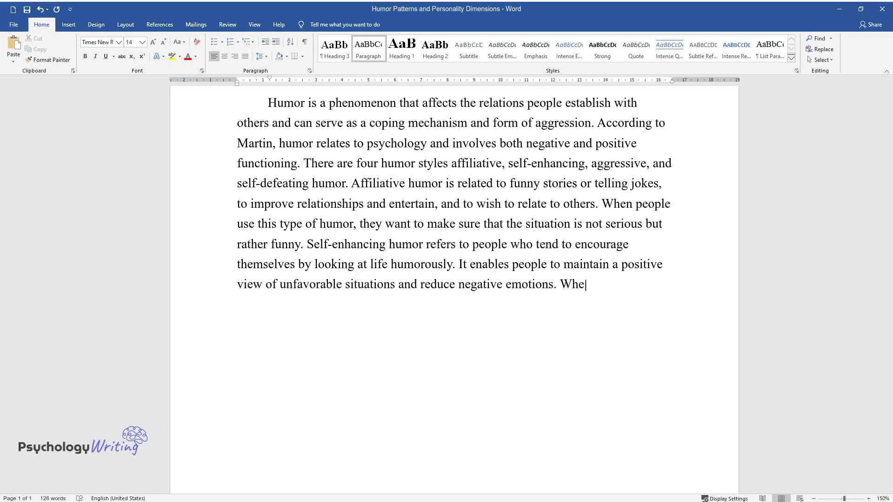
Write "When people use aggressive humor, they have little control over the impact on others. Thus, it is associated with hostility and aggression."
type("n people use aggressive humor, th")
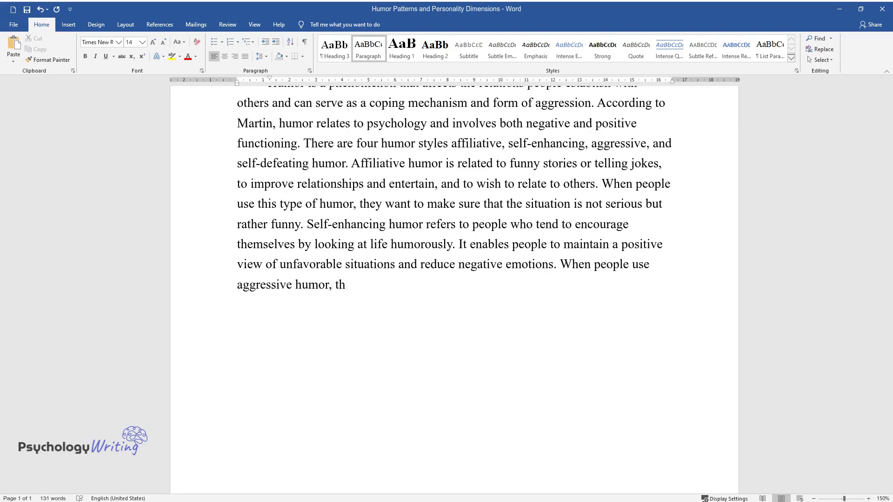
type("ey have little control over the i")
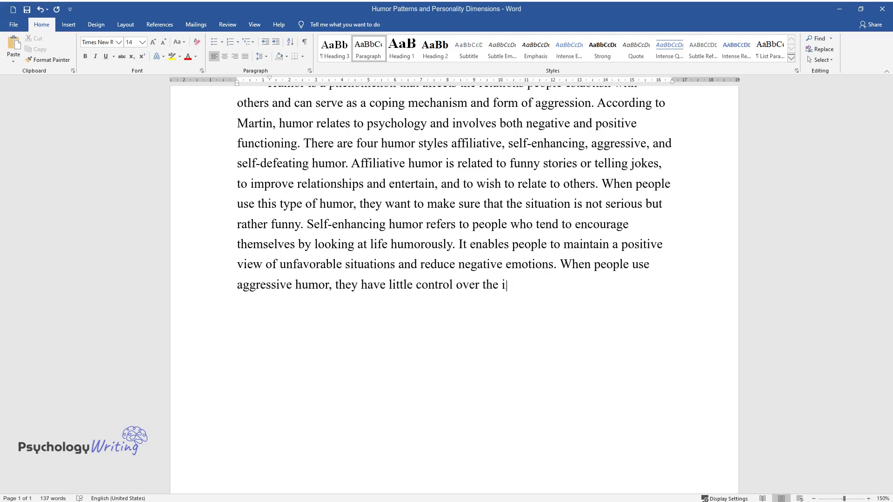
type("mpact on others. Thus, it is asso")
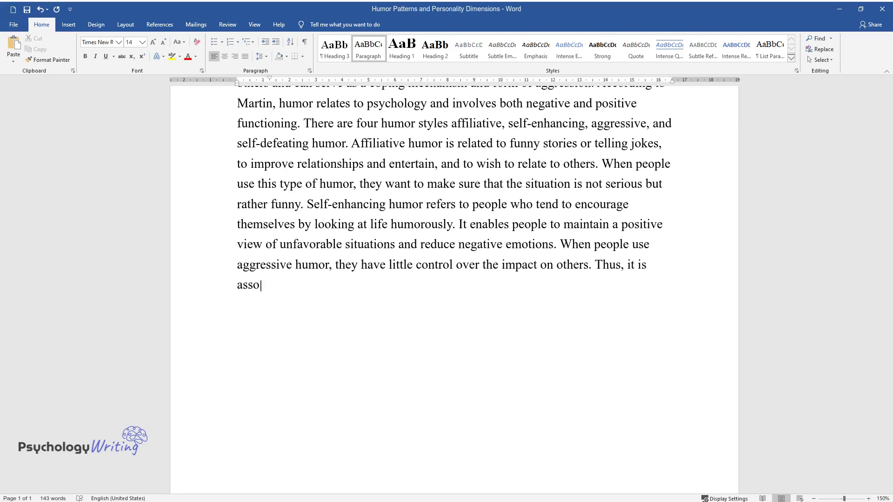
type("ciated with hostility and aggres")
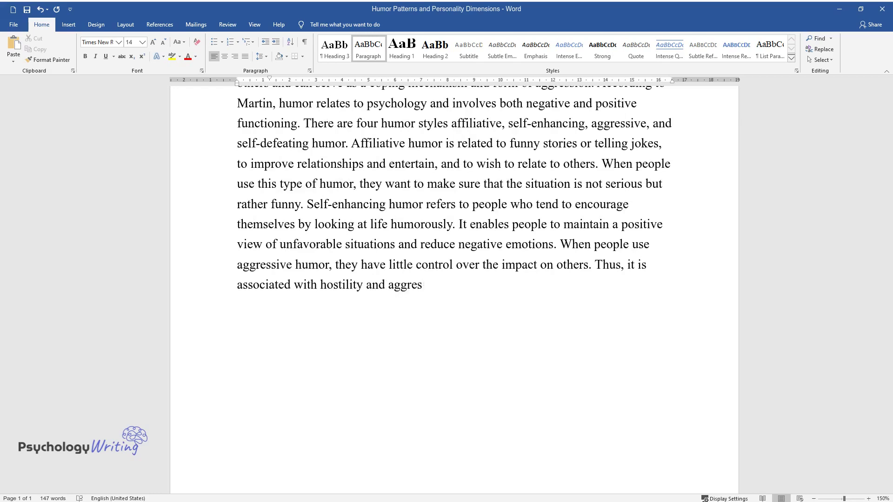
Write "Self-defeating humor is used when people want to hide negative feelings inside, avoiding their rejected aspects."
type("sion. Self-defeating humor is used")
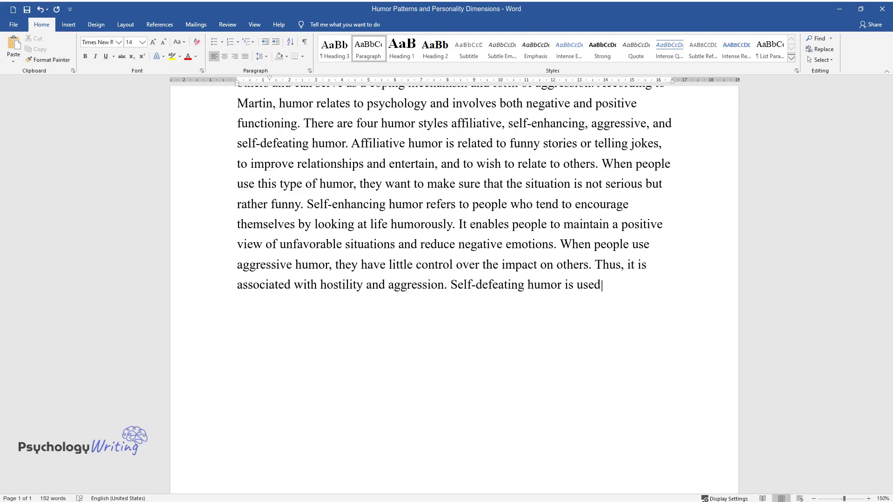
type(" when people want to hide negati")
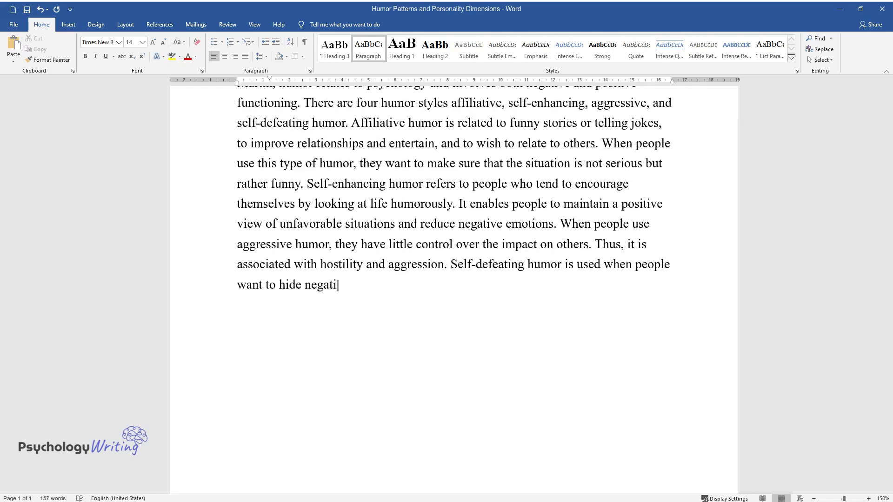
type("ve feelings inside, avoiding thei")
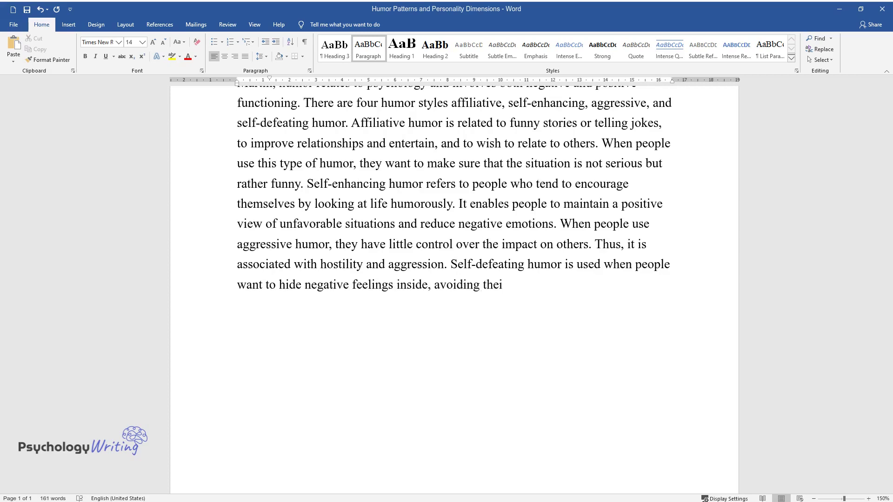
type("r rejected aspects. There are als")
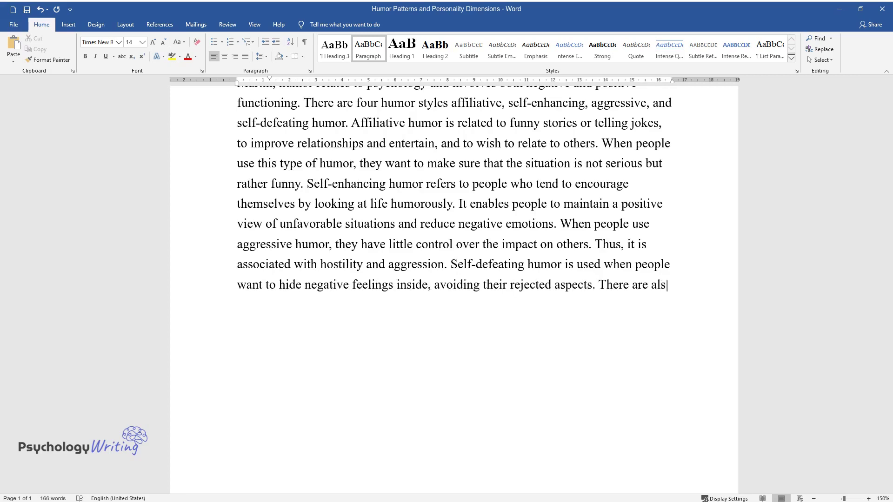
Write "There are also five personality dimensions: agreeableness, extraversion/introversion, openness to experience, neuroticism, and conscientiousness."
type("o five personality dimensions: a")
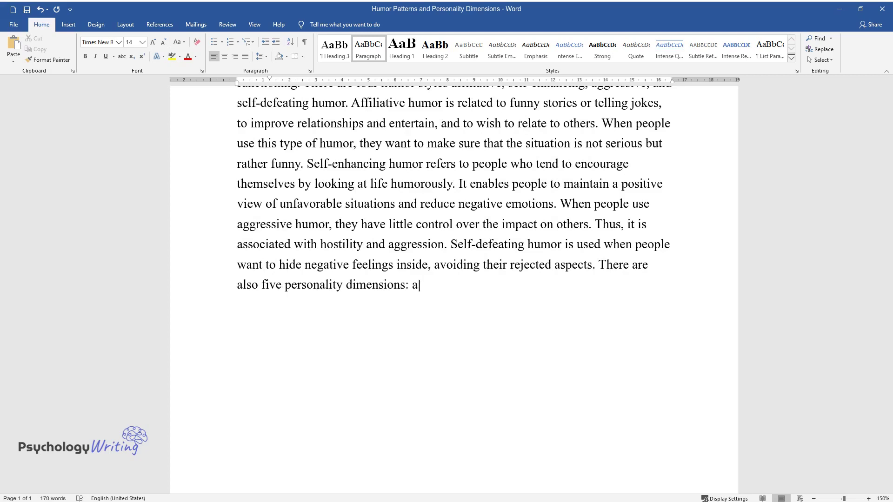
type("greeableness, extraversion/introv")
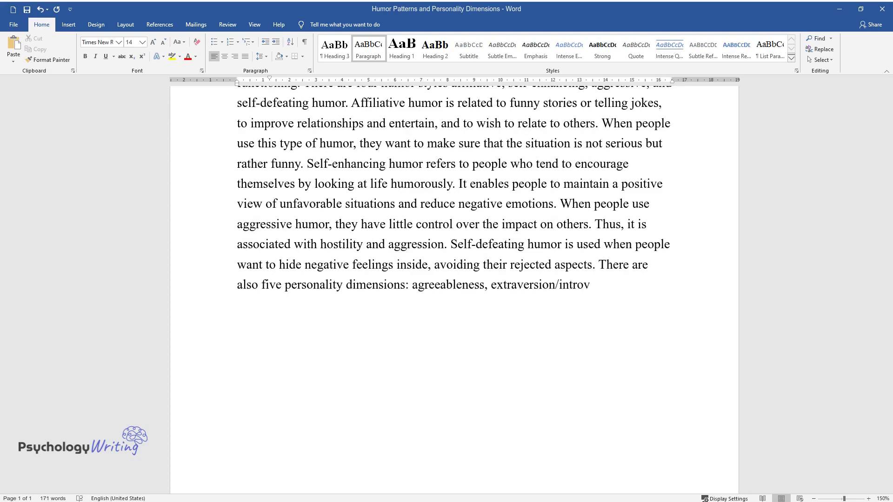
type("ersion, openness to exper")
type("ience, n")
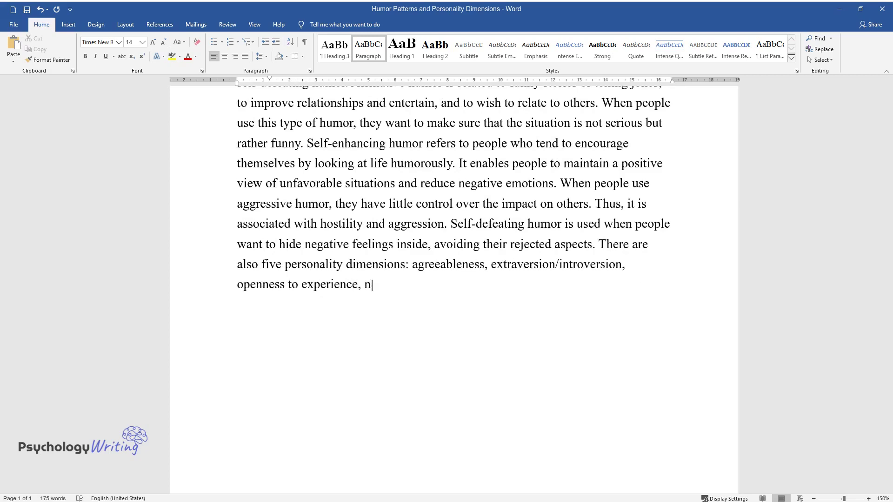
type("euroticism, and conscientiousness")
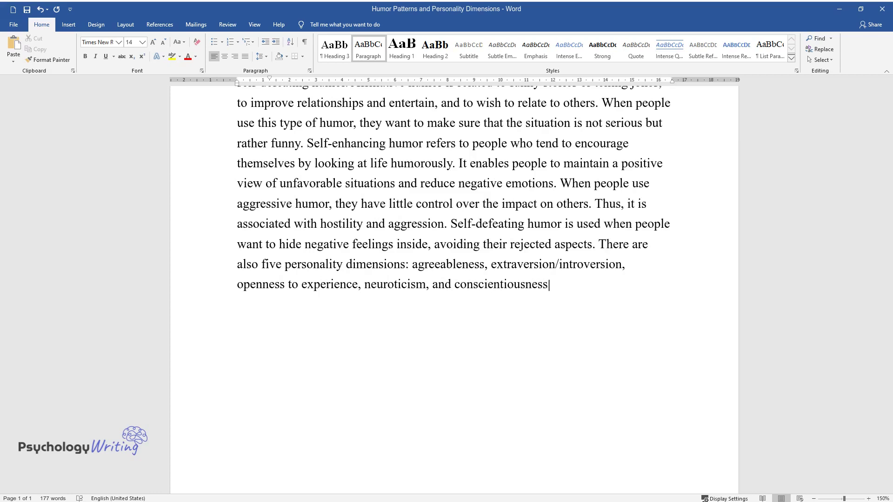
Add "The purpose of this research was to find whether there is a correlation between humor patterns and personality dimensions." and end the paragraph
type(". The purpose of this research wa")
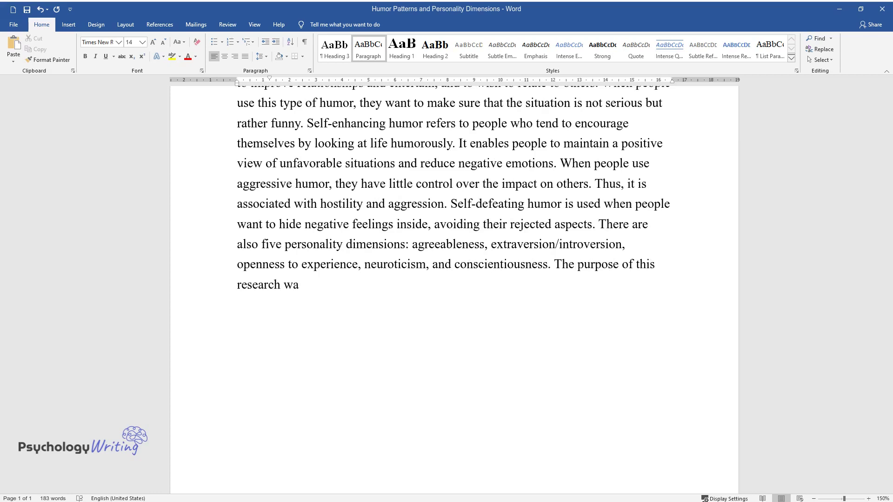
type("s to find whether there is a corr")
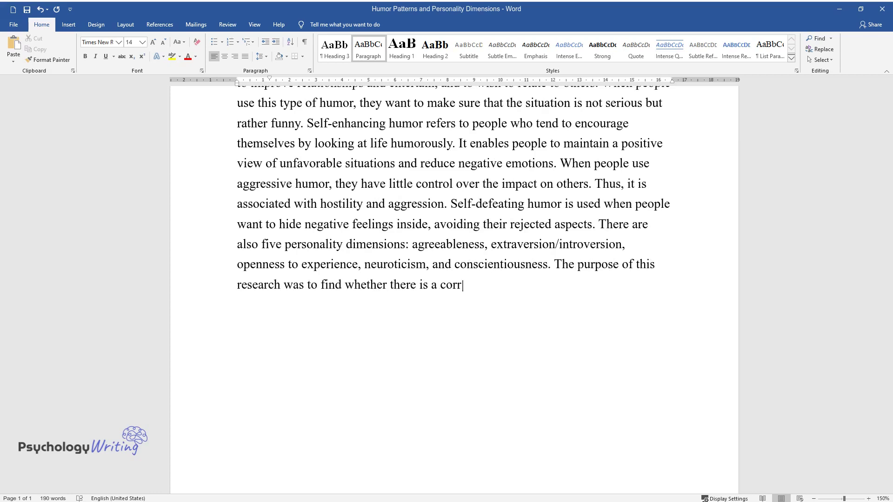
type("elation between humor patterns a")
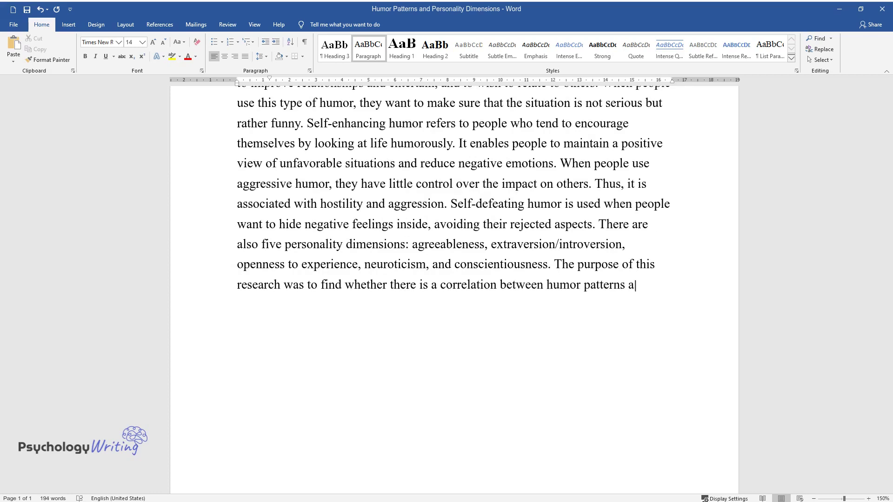
type("nd personality dimensions.")
key("Return")
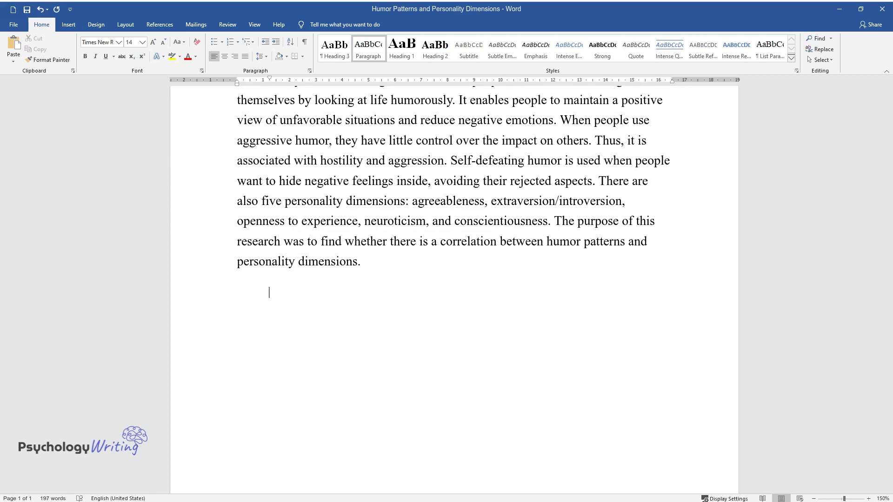
Begin the new paragraph with "There are numerous researches done on the topic of the relationship between personality types and humor styles."
type("There are numerous researches done on the topic o")
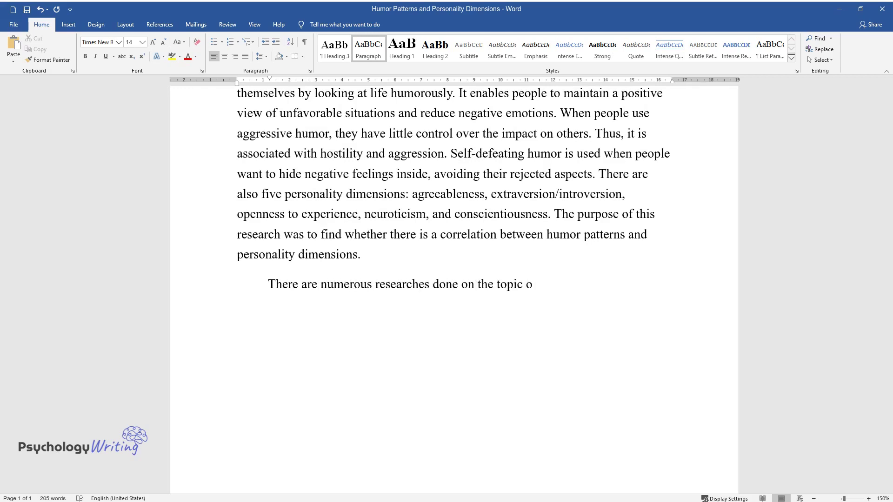
type("f the relationship between persona")
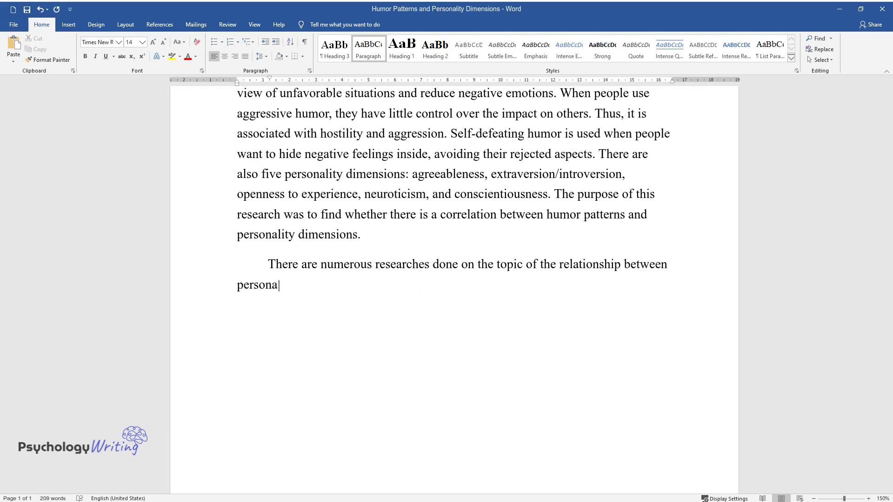
type("lity types and humor styles. In the")
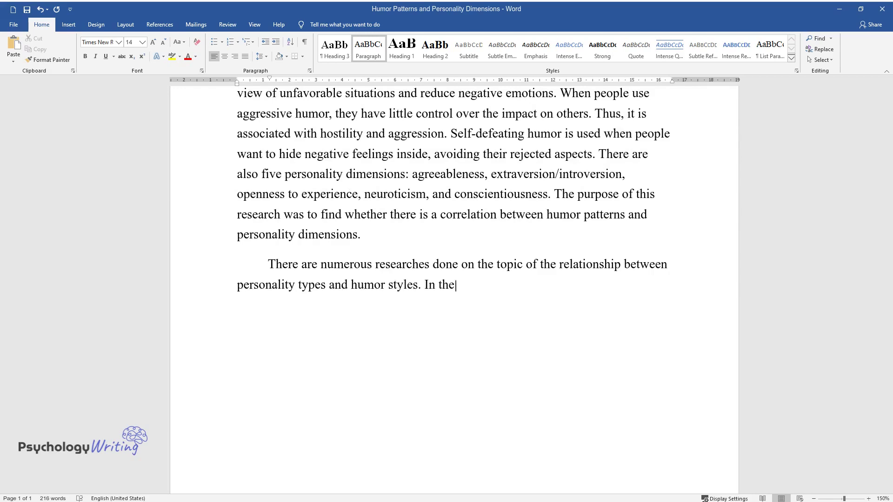
Introduce a study by its cited author, in which "undergraduate psychology students were asked to complete humor-style questionnaires."
type(" study by Saroglou, undergraduate")
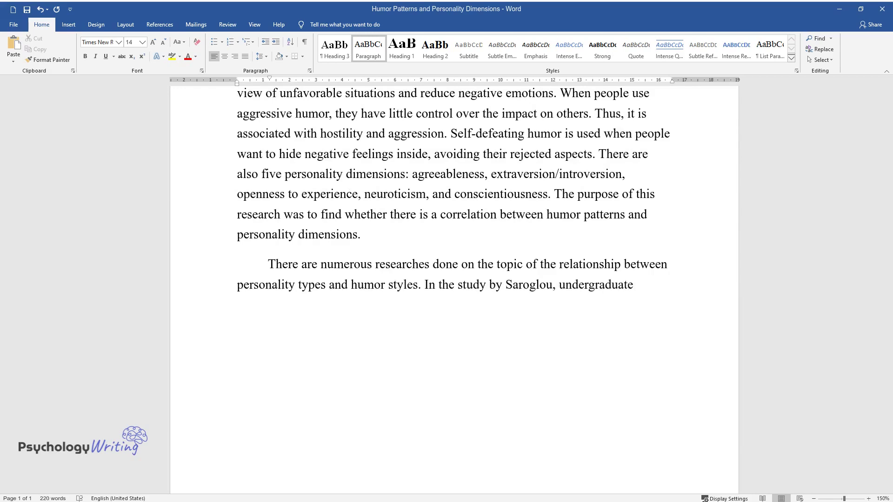
type(" psychology students were asked to c")
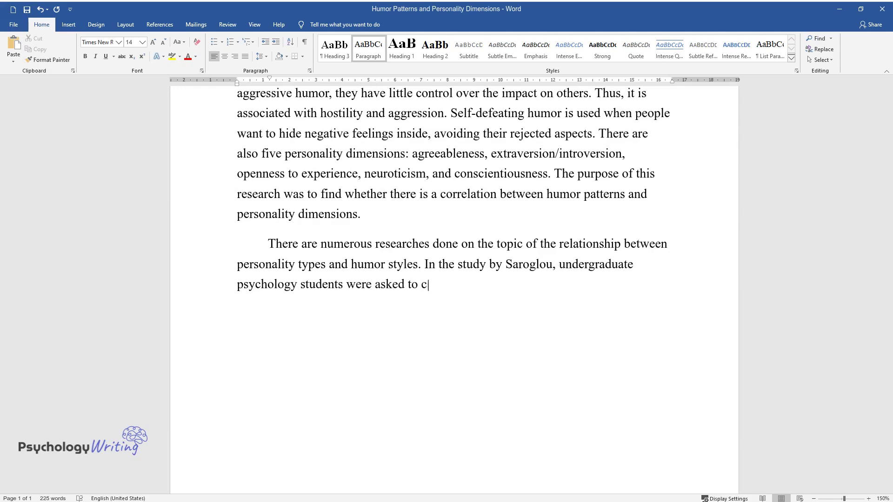
type("omplete humor-style questionnaires")
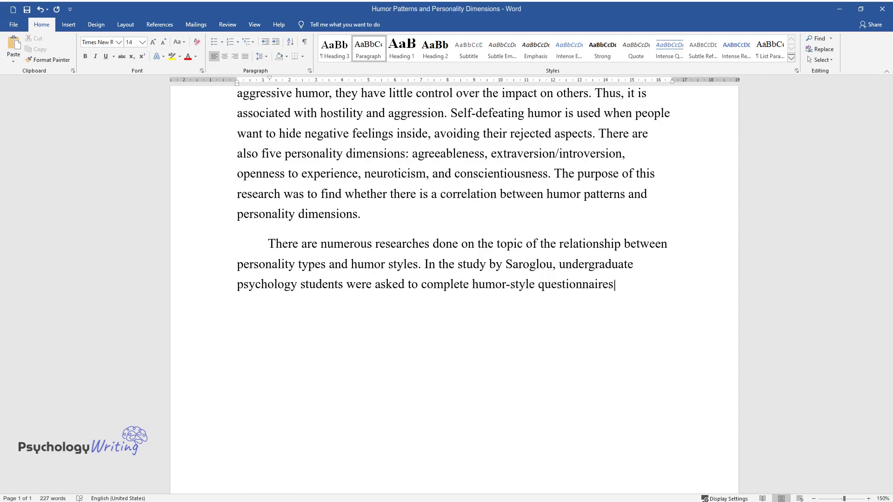
Add "It was found that there is a strong correlation between extraversion and almost all humor styles except self-defeating humor."
type(". It was found th")
type("at there is a str")
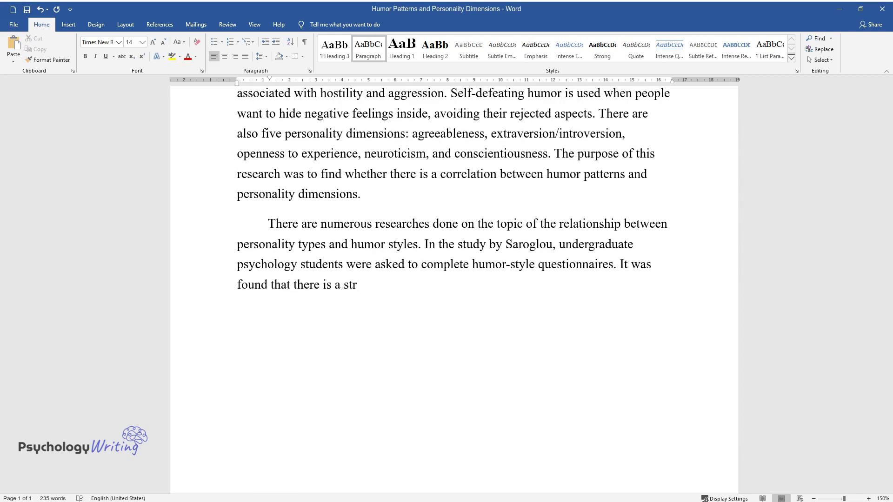
type("ong correlation between extraversio")
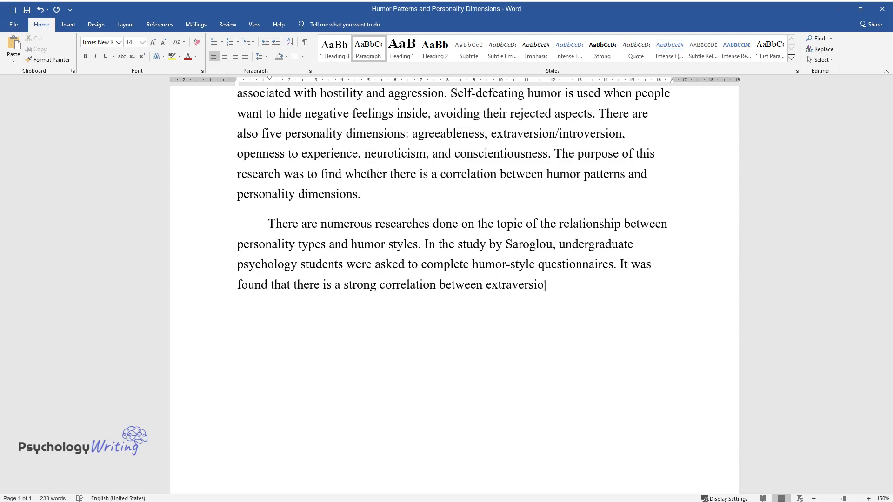
type("n and almost all humor styles exce")
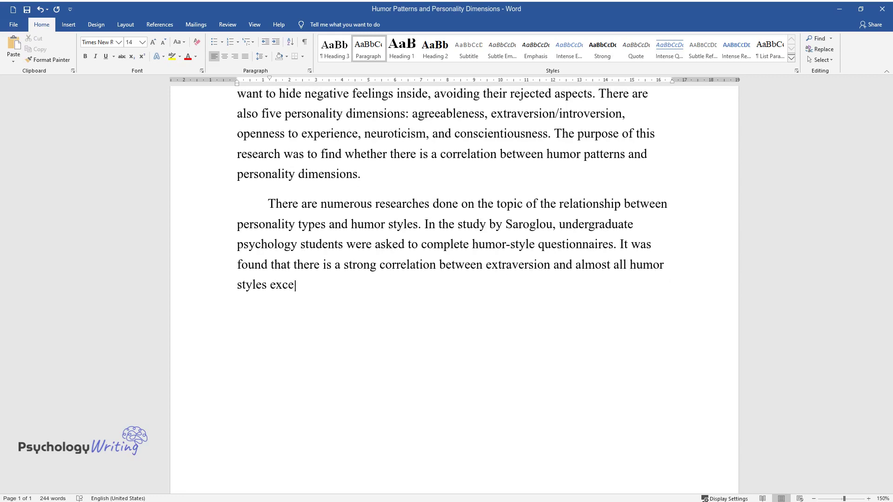
type("pt self-defeating humor. Moreover,")
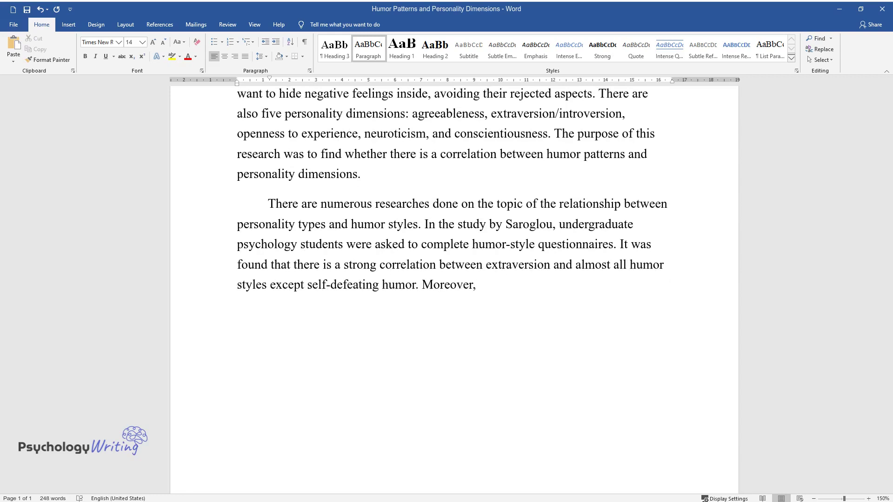
Continue with "Moreover, there was an association between self-enhancing humor style and positive personality patterns such as agreeableness and openness."
type(" there was an association between s")
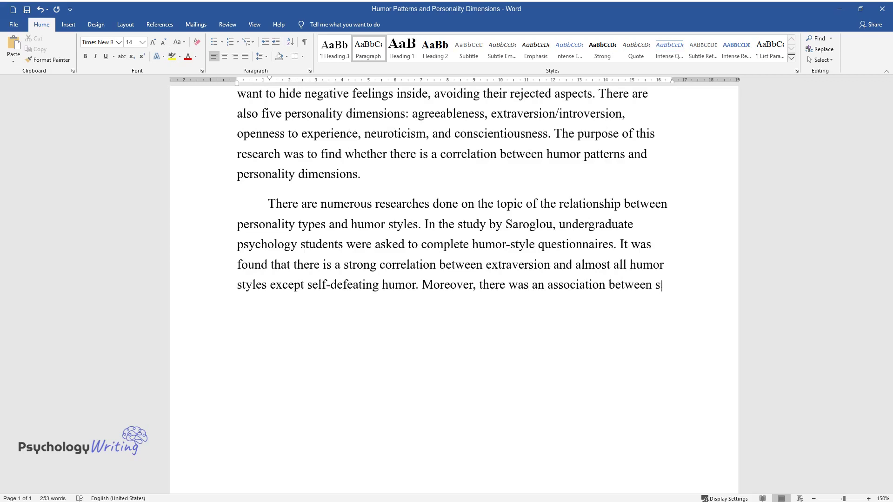
type("elf-enhancing humor style and posit")
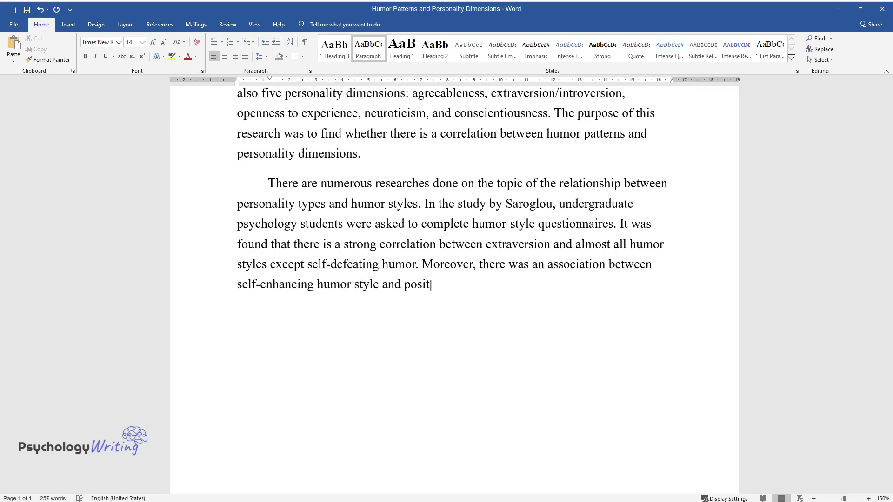
type("ive personality patterns such as a")
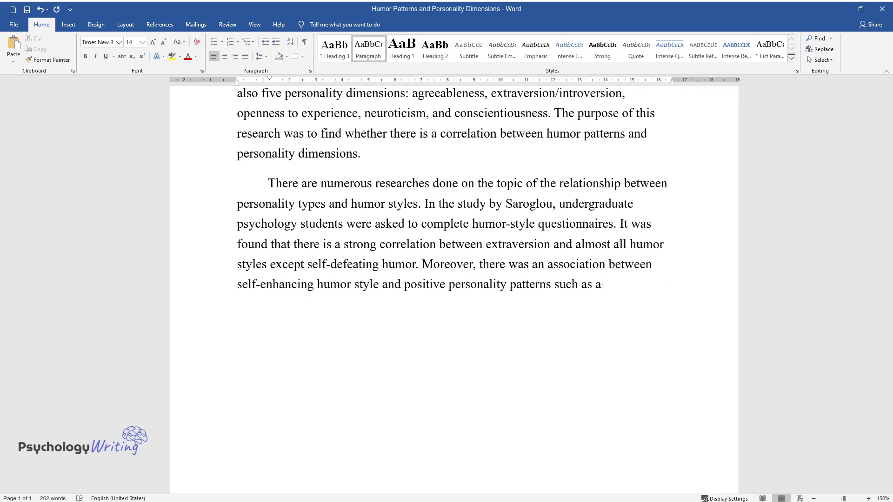
type("greeableness and openness. Another ")
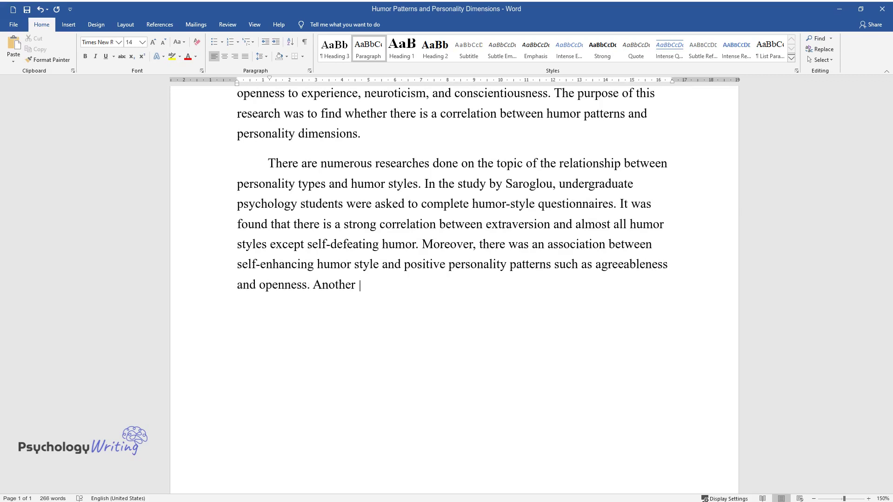
Write that another research, citing its two authors, "examines the correlation between humor and depression, and between personality traits in general."
type("research by Deaner & McConatha exa")
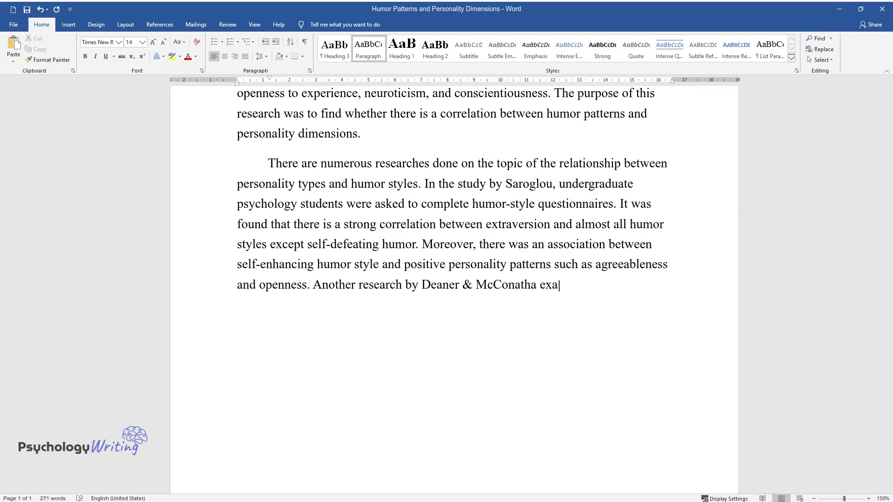
type("mines the correlation between humo")
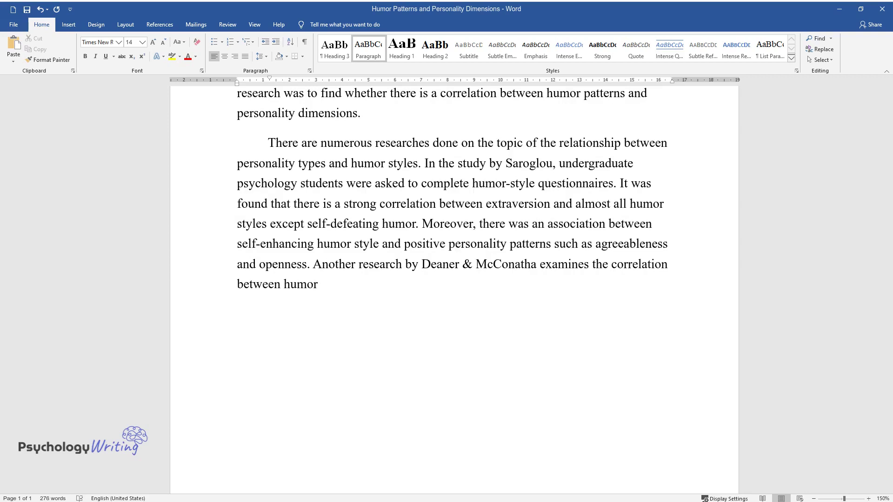
type("r and depression, and between perso")
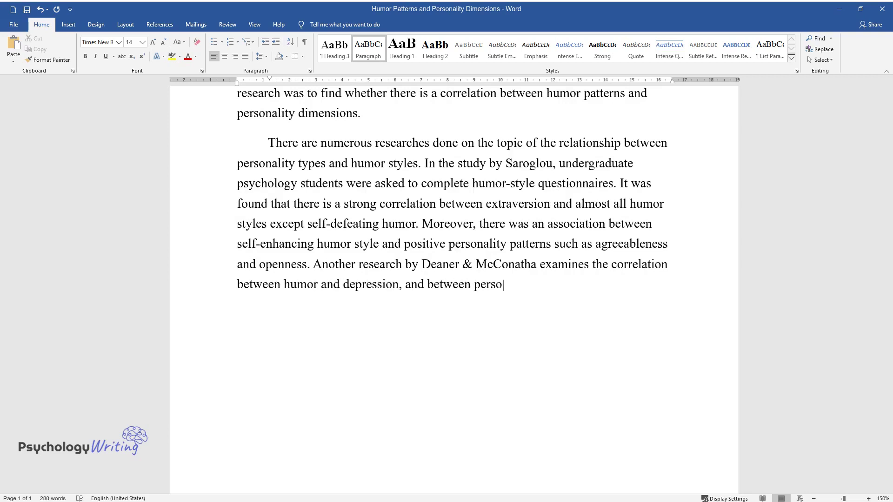
type("nality traits in general. The resul")
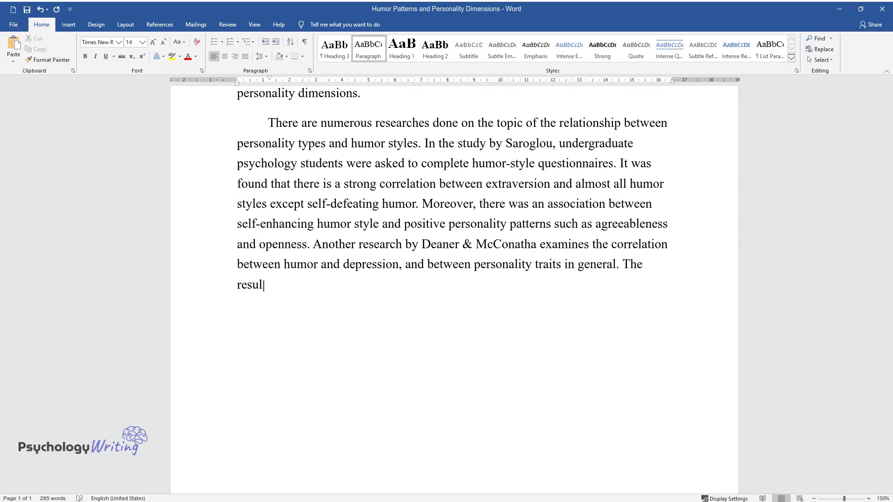
Add "The results of their study revealed that there was no notable correlation between depression and amusement."
type("ts of their study revealed that th")
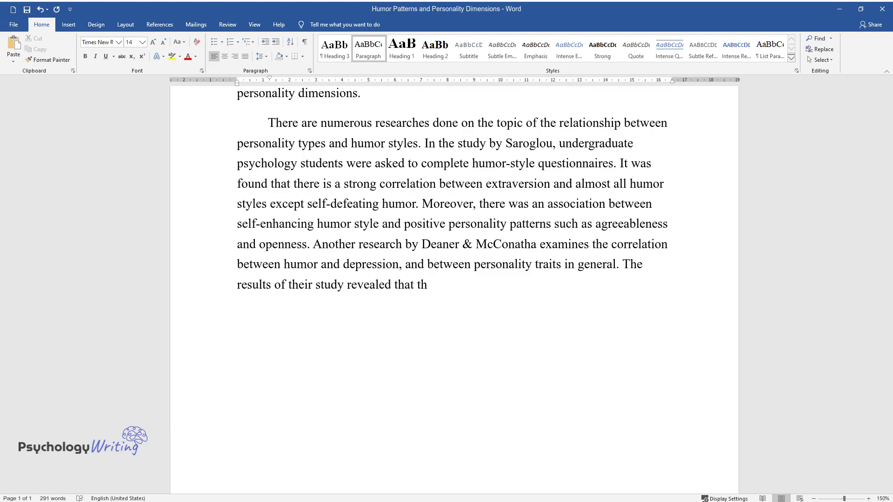
type("ere was no notable correlation betw")
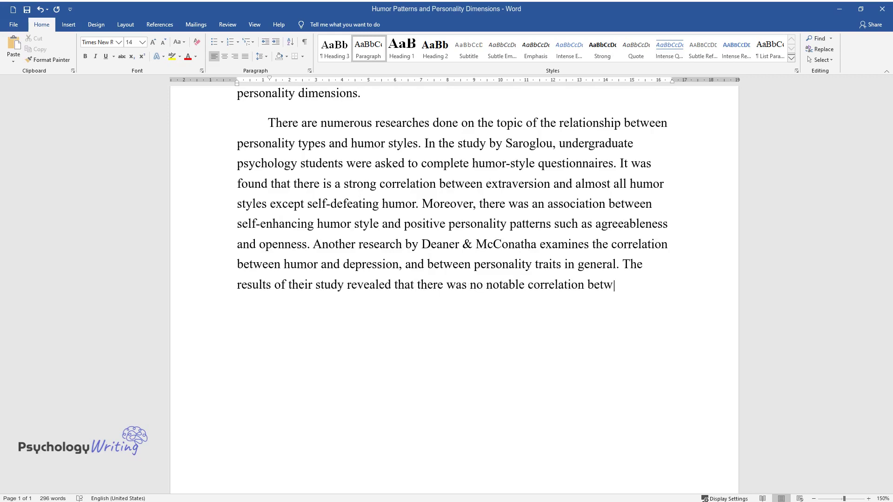
type("een depression and amusement. They")
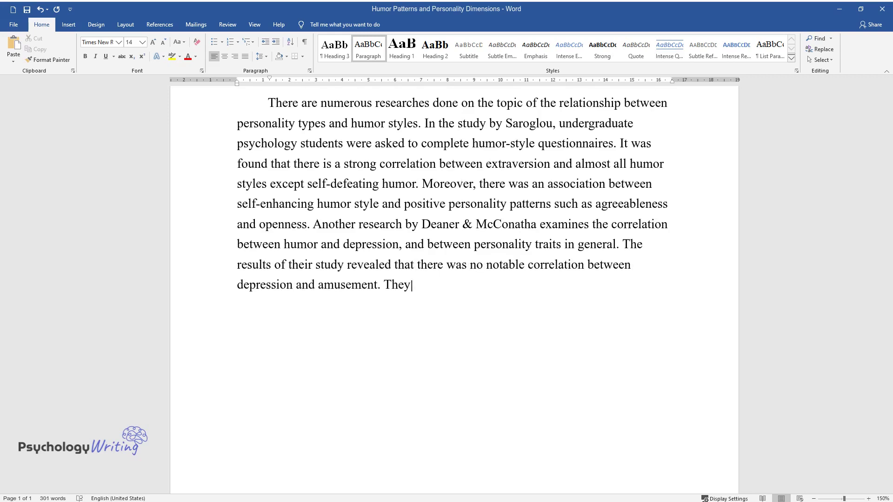
Complete the sentence "They explain it by saying that a depression score with a wider range was needed."
type(" explain it by saying that a depres")
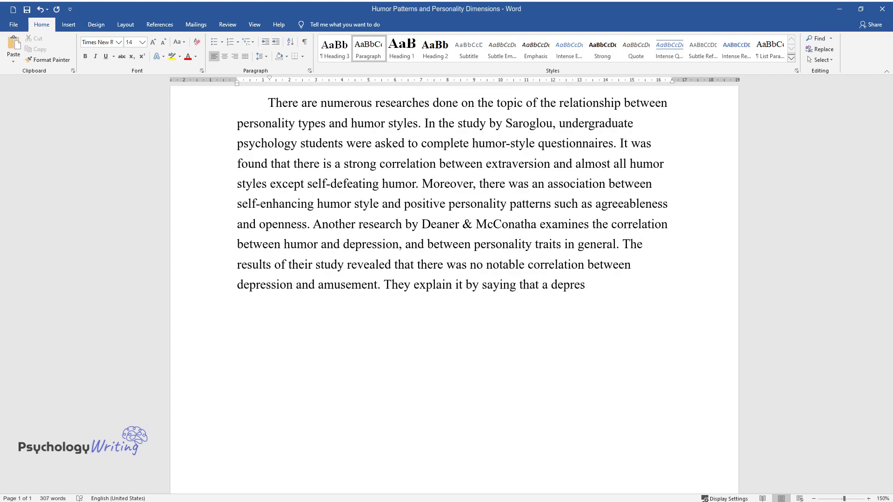
type("sion score with a wider range was ")
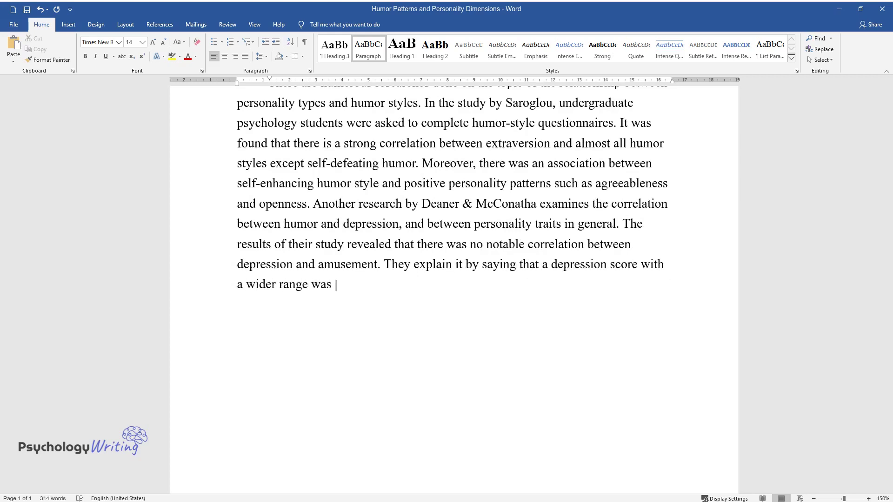
type("needed. In other words, individuals")
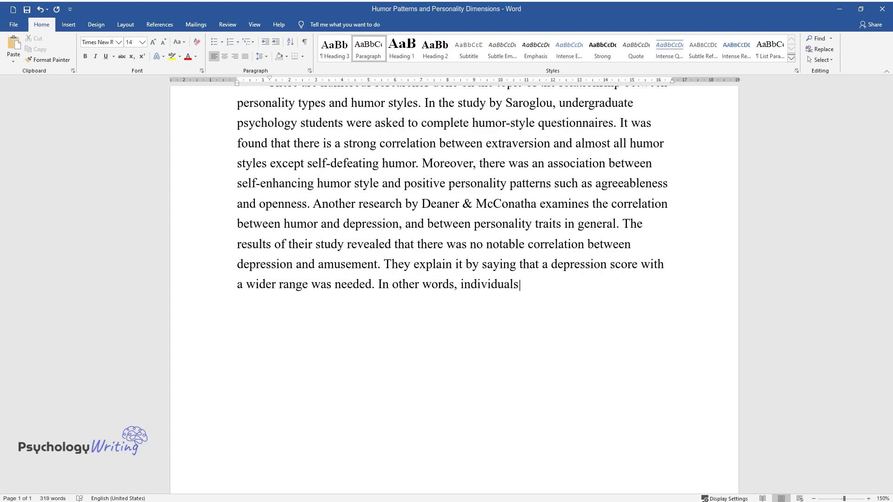
Add "In other words, individuals with a wide range of depressive disorders had to be included to make the results more accurate."
type(" with a wide range of depressive disorders had to be include")
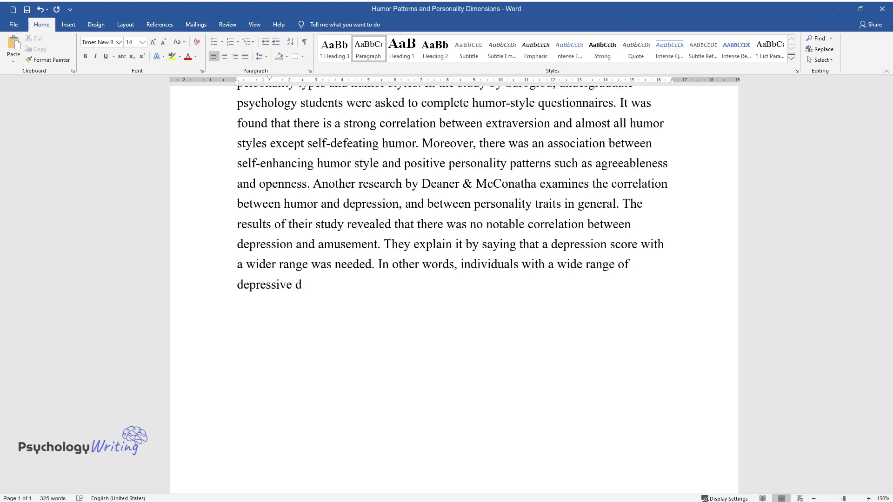
type("d to make")
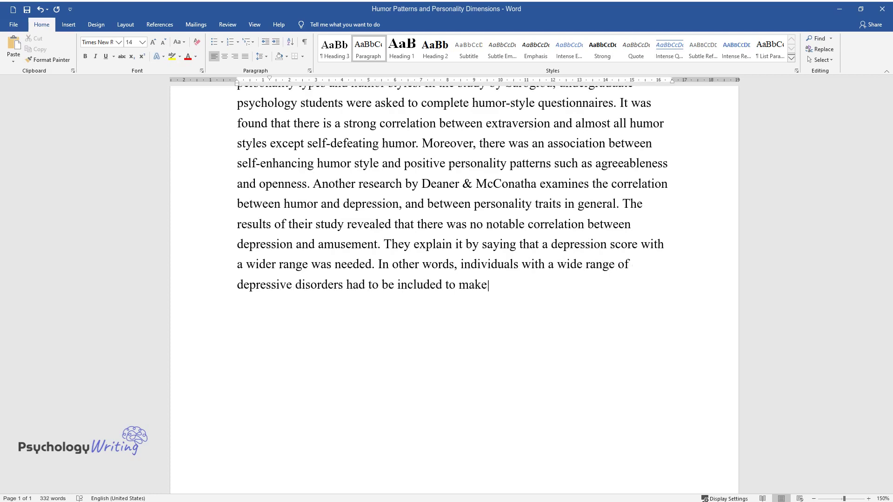
type(" the results more accurate. This h")
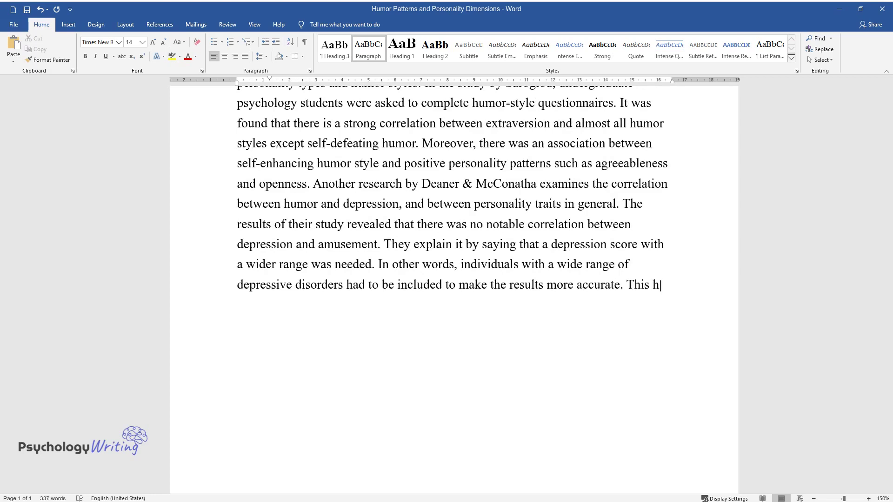
Continue with "This has to be considered when constructing methods for this research."
type("as to be considered when constructi")
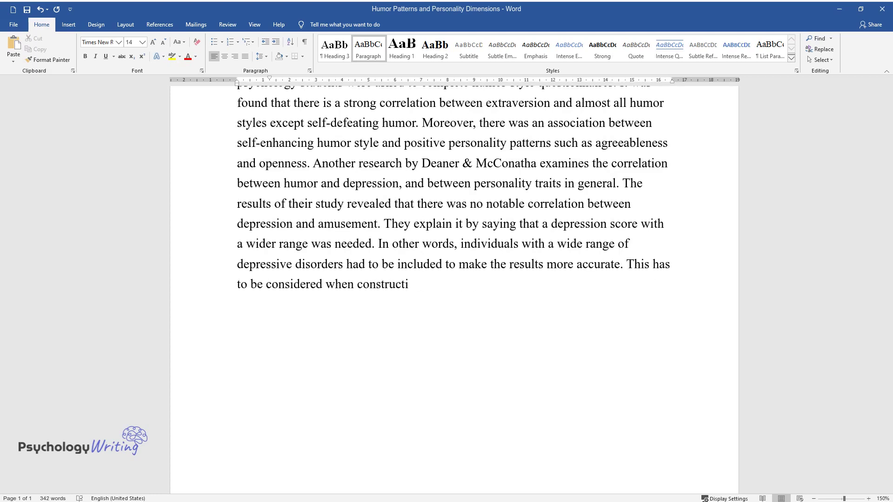
type("ng methods for this research. Vern")
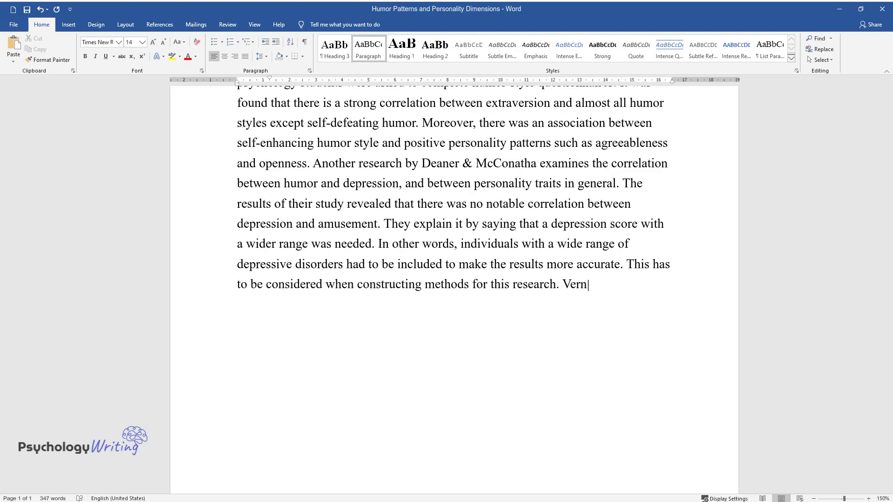
State that another author's study "also investigated the relationship between personalities and humor styles" with results "similar to those in the research by" the first-cited author
type("on in their study also investigated")
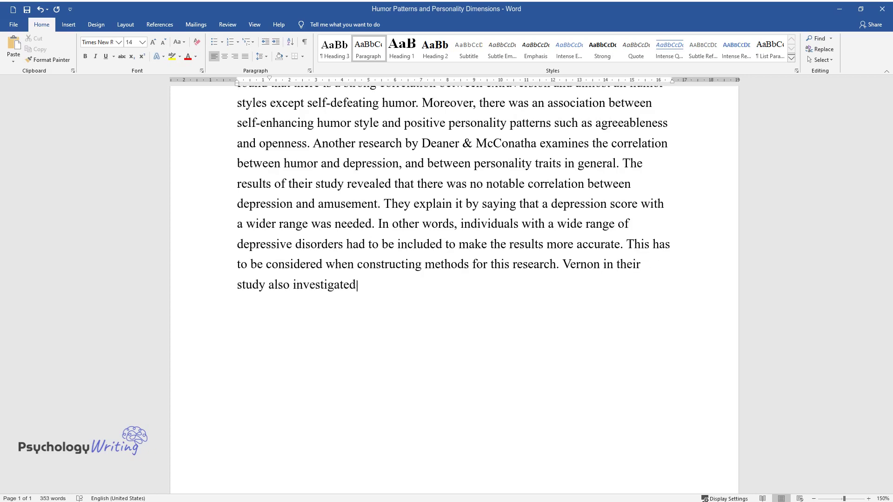
type(" the relationship between personal")
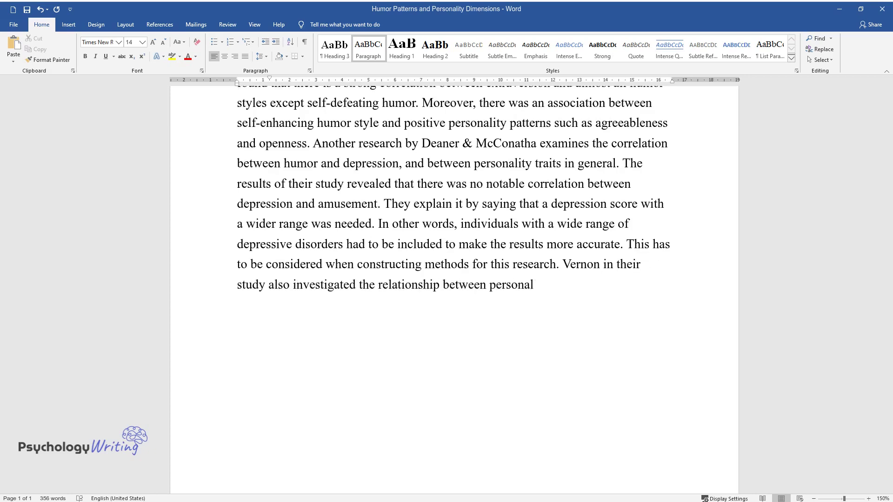
type("ities and humor styles. The results")
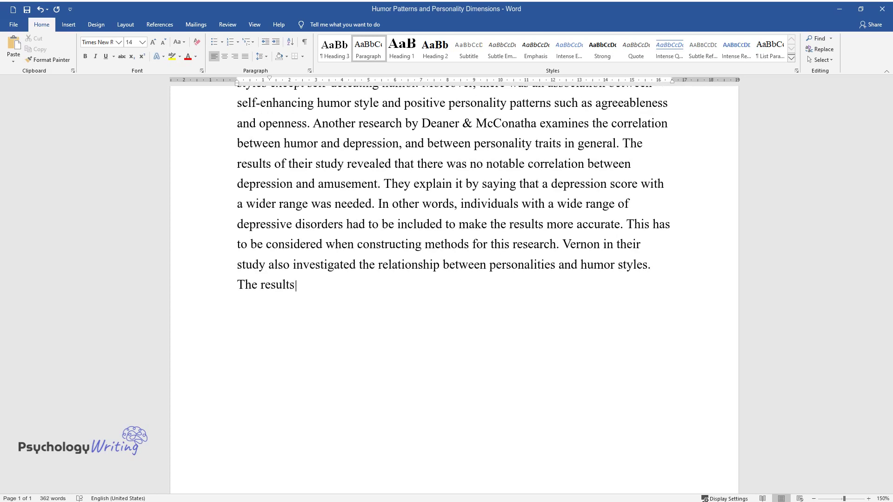
type(" were similar to those in the research by Saroglou")
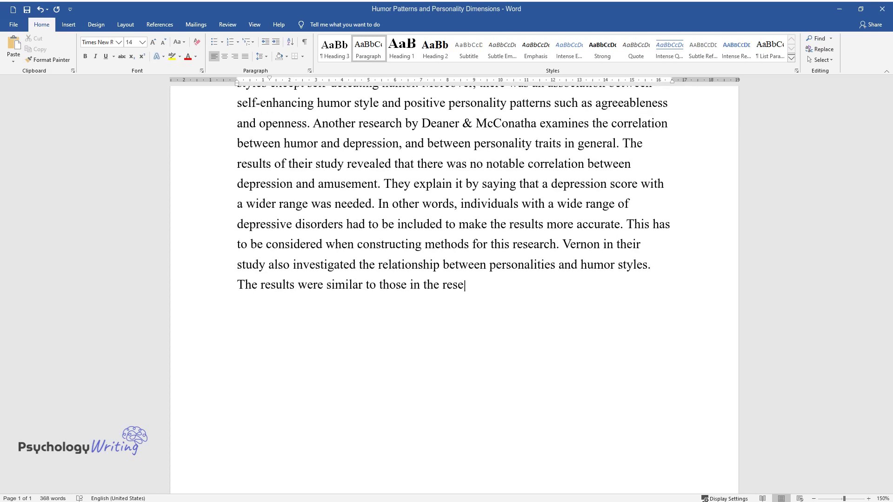
Add "The difference was that" this author "invited monozygotic twins so that it was possible to examine the correlation not only phenotypically but also from genetics."
type(". The difference w")
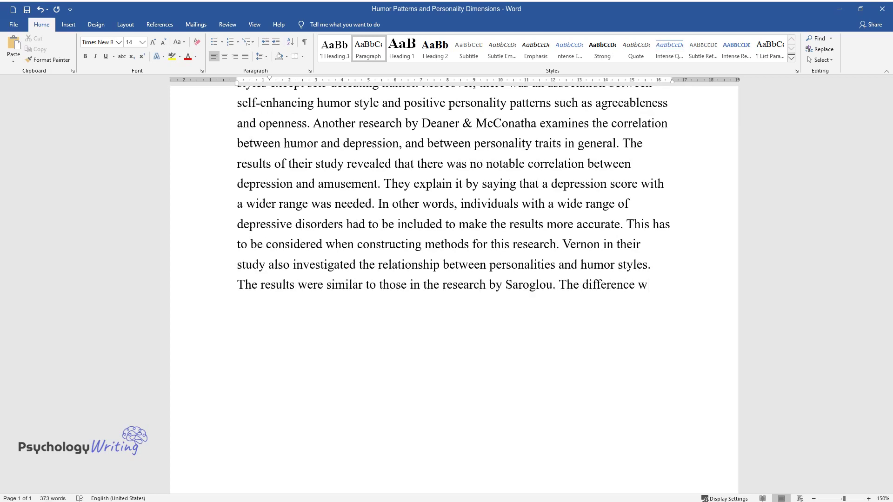
type("as that Vernon invited monozygotic ")
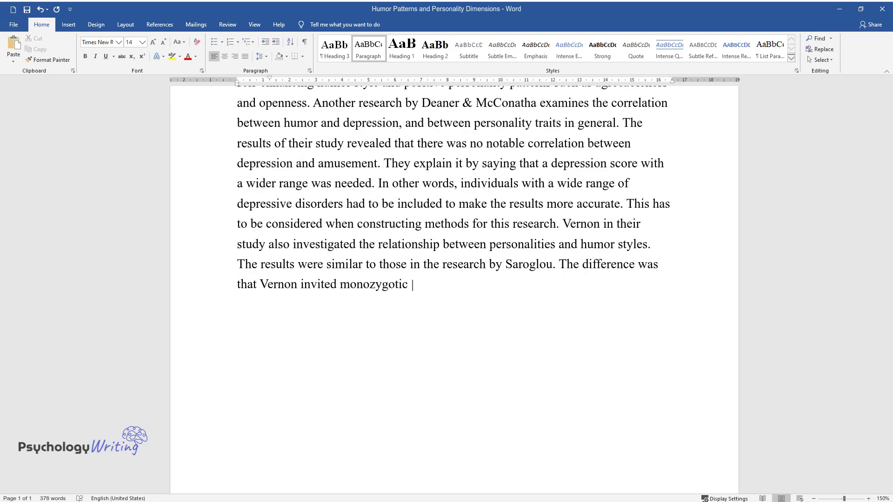
type("twins so that it was possible to e")
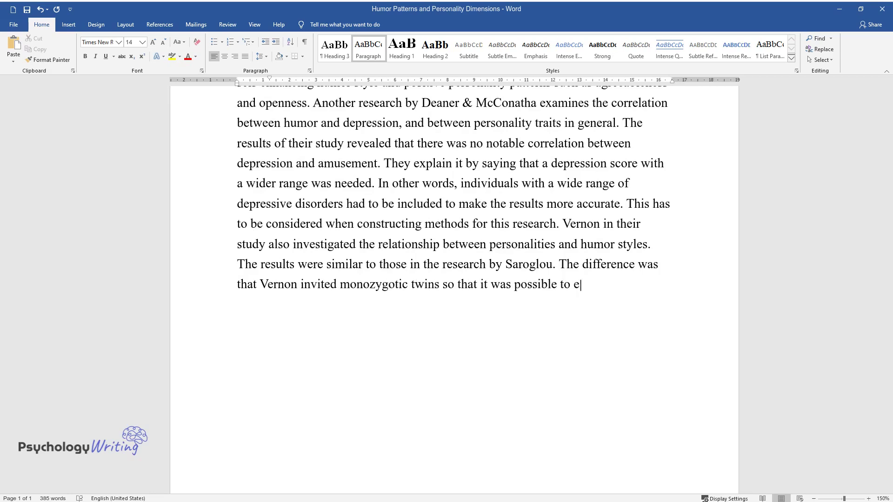
type("xamine the correlation not only phe")
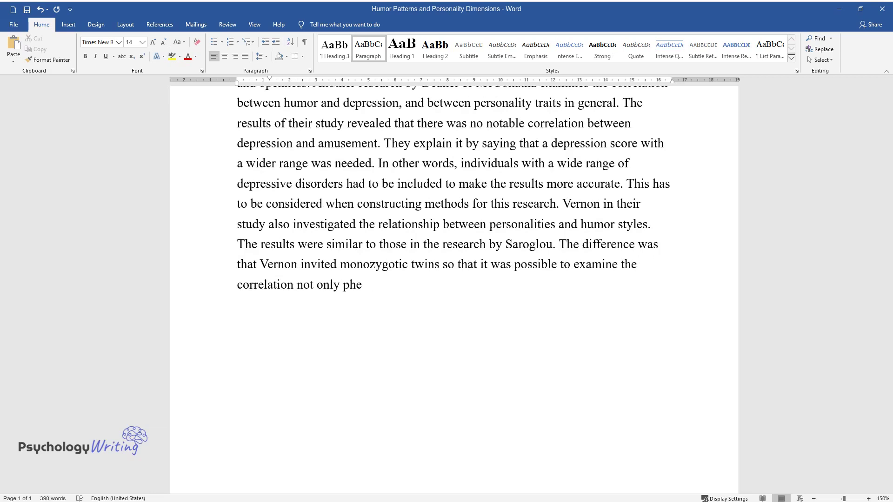
type("notypically but also from genetics")
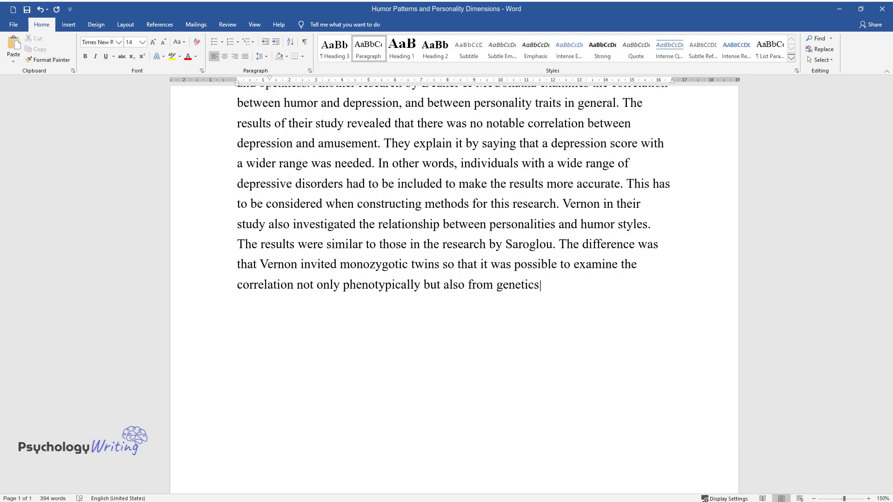
Add "It was found that humor patterns positively related to well-being are attributed to genetic factors,"
type(". It was found that humor patterns ")
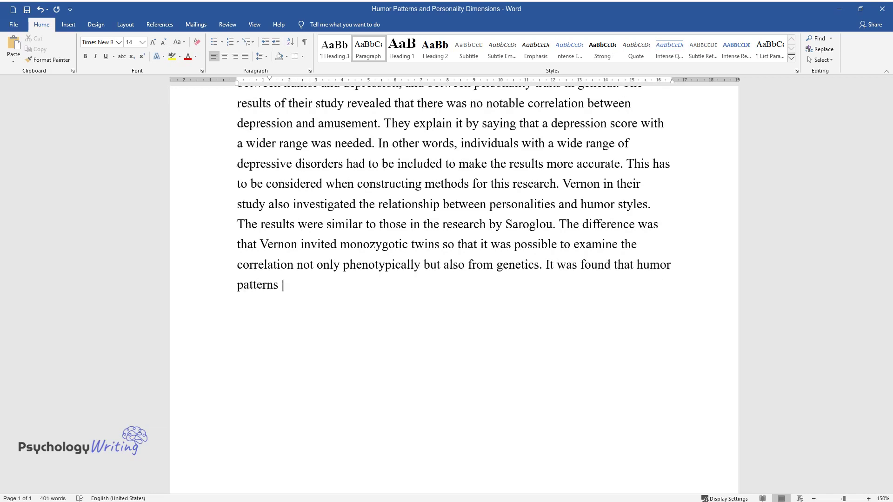
type("positively related to well-being a")
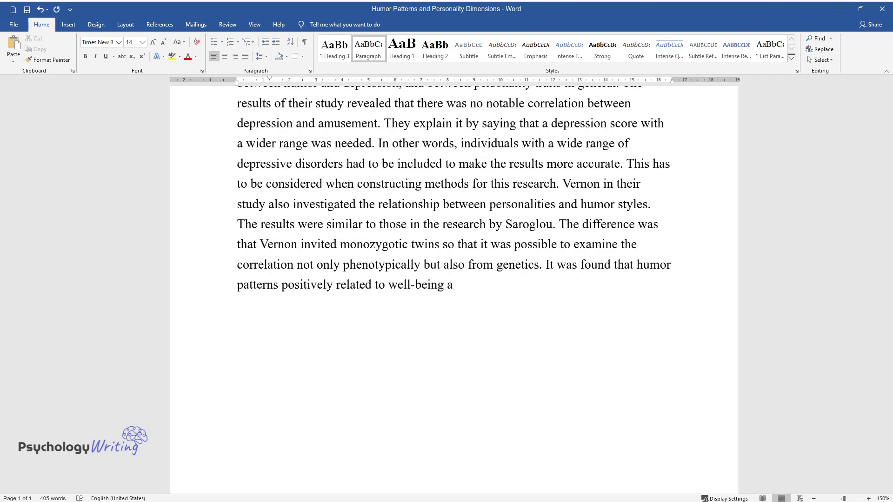
type("re attributed to genetic factors, w")
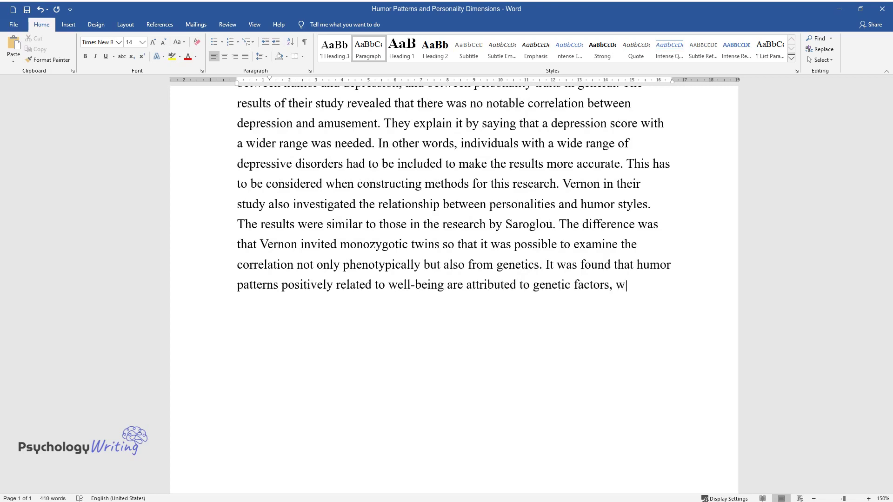
Complete the sentence with "while humor patterns that are associated negatively with well-being are due to environmental factors."
type("hile humor patterns that are assoc")
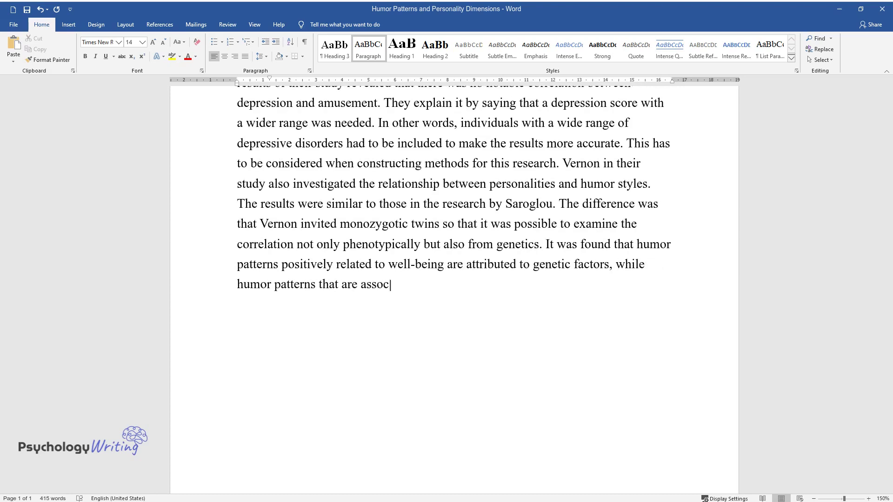
type("iated negatively with well-being ar")
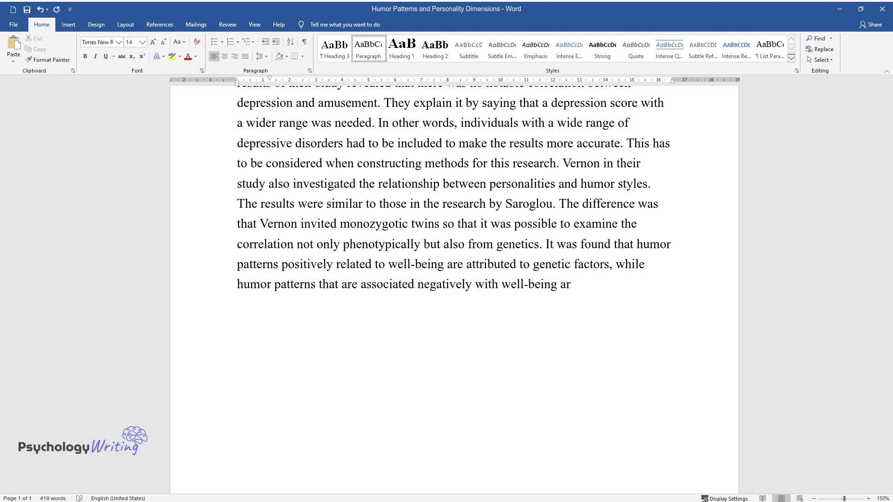
type("e due to environmental factors.")
Start a new paragraph with "The study will examine the humor styles and personality types, and how they are correlated with each other."
key("Return")
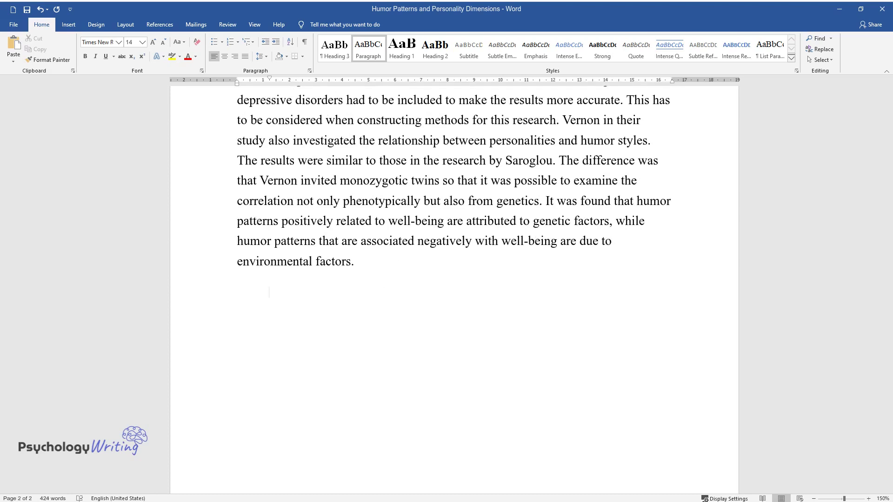
type("The study will exami")
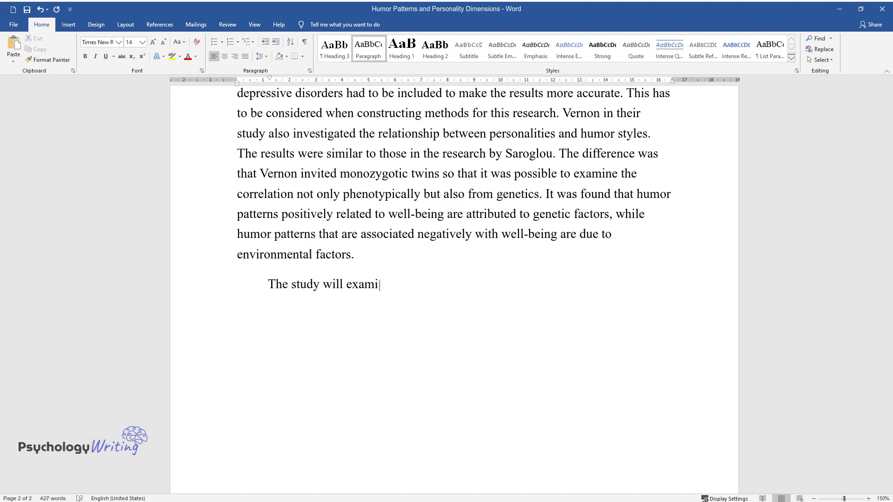
type("ne the humor styles and personality")
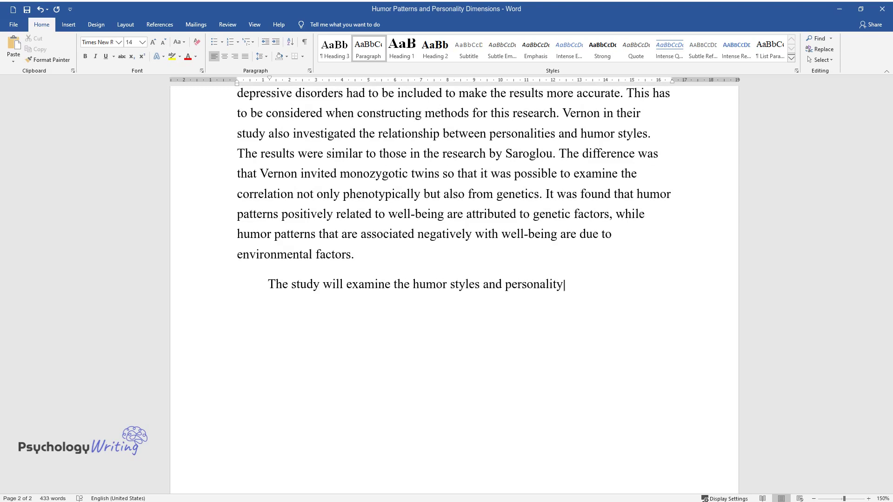
type(" types, and how they are correlate")
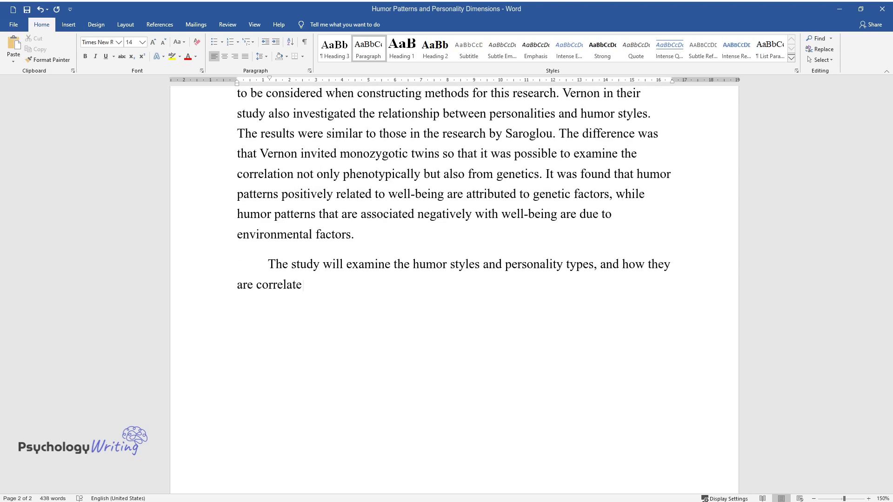
Add "It will also discuss the role of humor in overall well-being and mental health."
type("d with each other. It will also discuss the role of humor in overall")
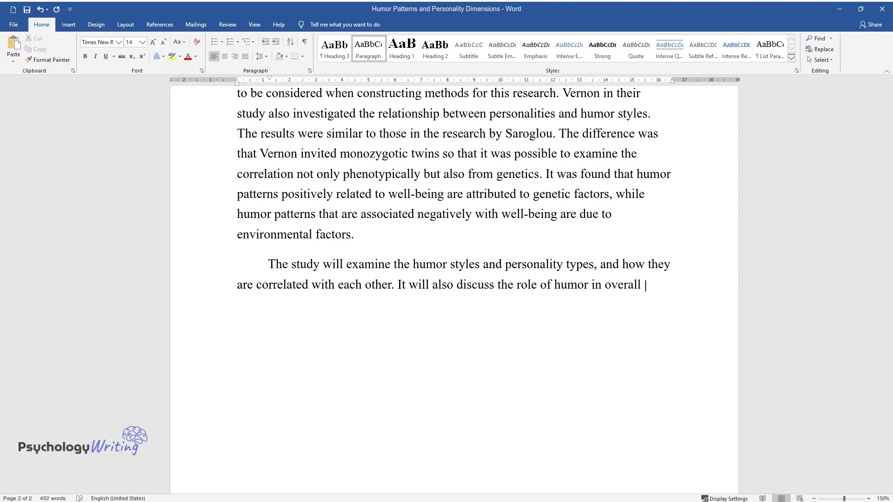
type("well-being and mental health. There is an association between positiv")
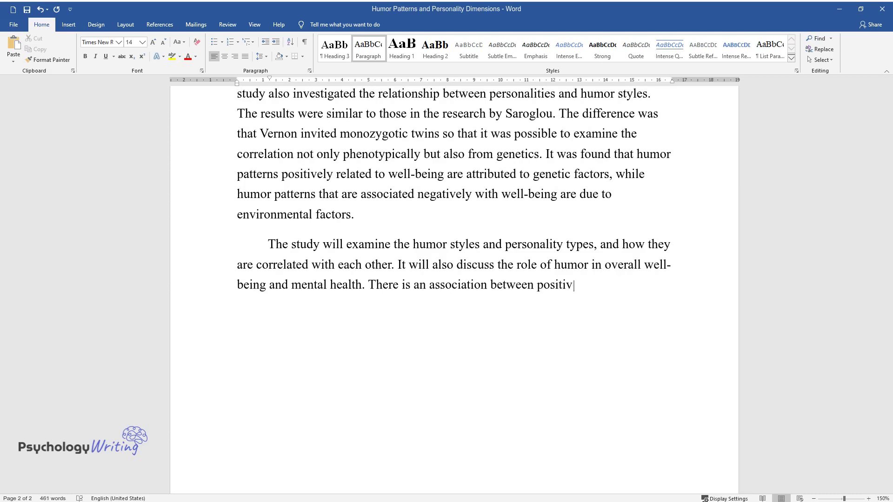
Write "There is an association between positive humor styles such as self-enhancing and affiliative humor and positive personality dimensions such as agreeableness and openness."
type("e humor styles such as sel")
type("f-enhanc")
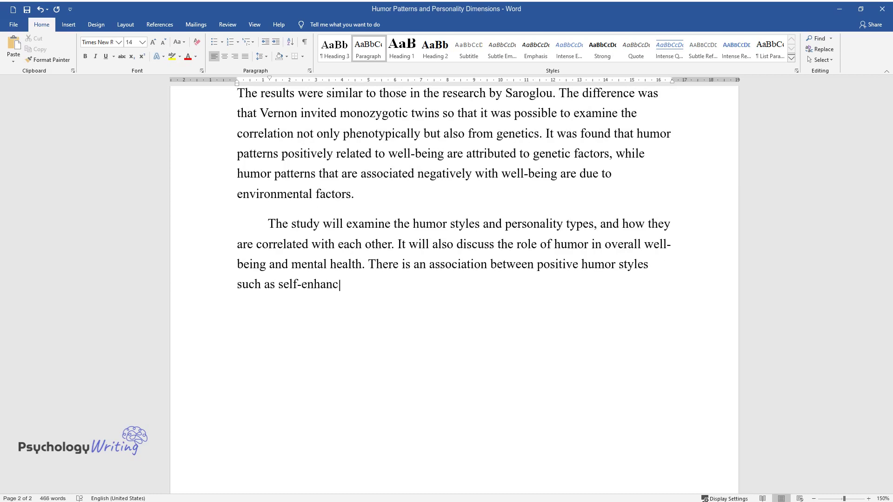
type("ing and affiliative humor and posit")
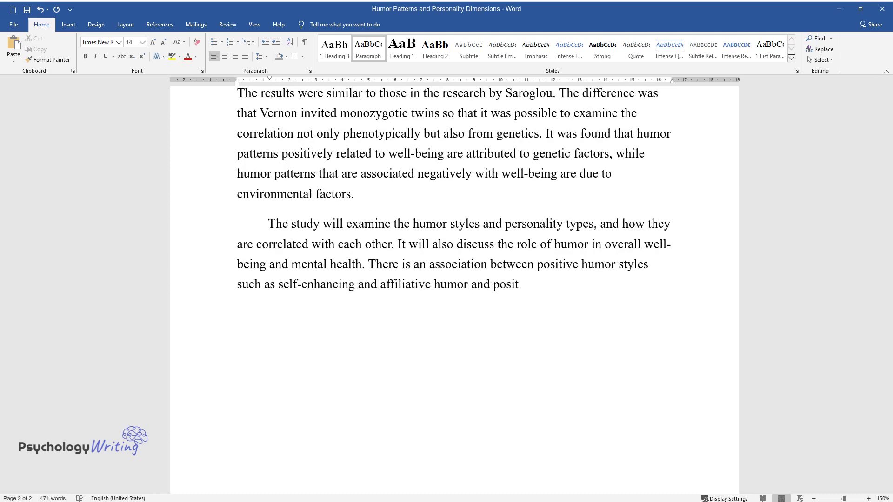
type("ive personality dimensions such as agreeableness and opennes")
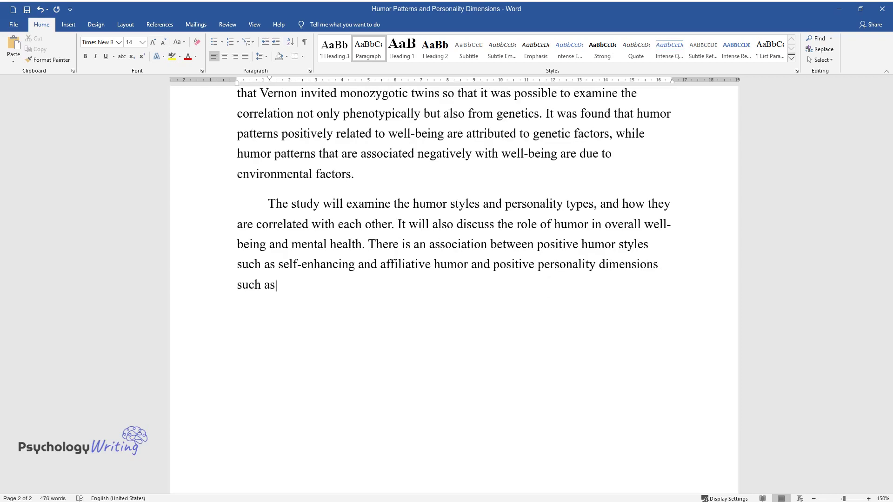
Add "To understand the psychology of the individual, specialists refer to humor patterns that are observed in different personality types."
type("s. To und")
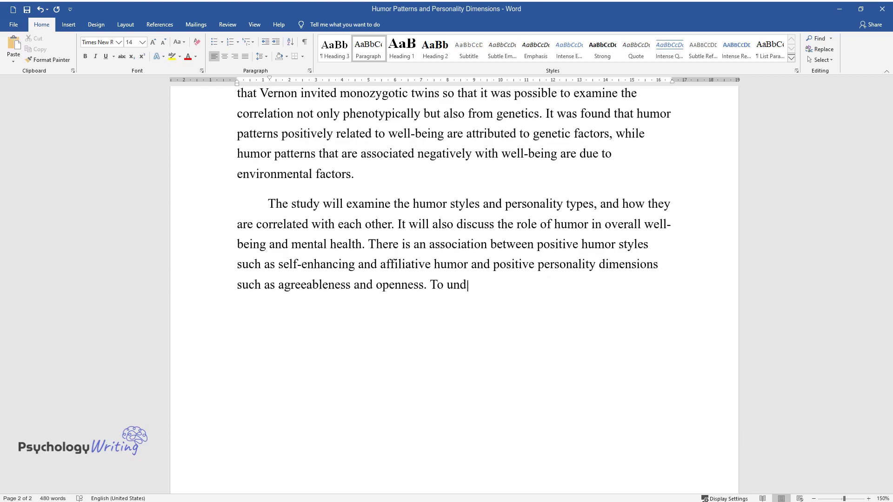
type("erstand the psychology of the indi")
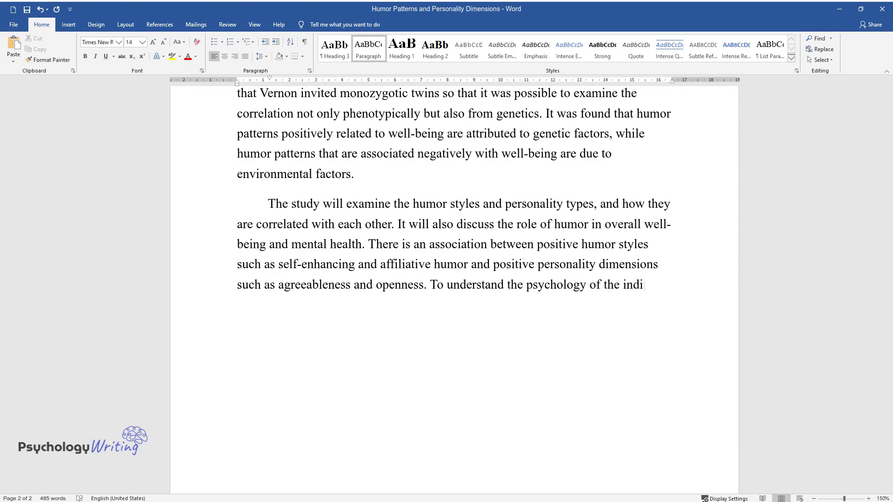
type("vidual, specialists refer to humor ")
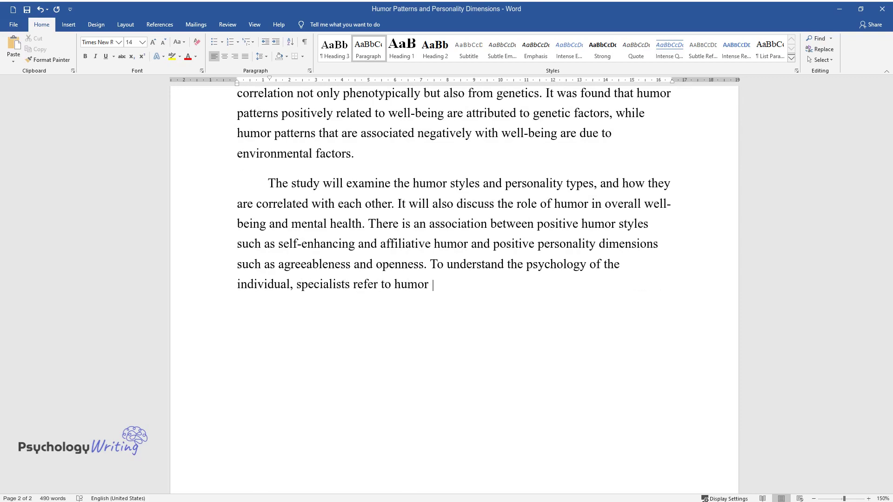
type("patterns that are observed in diff")
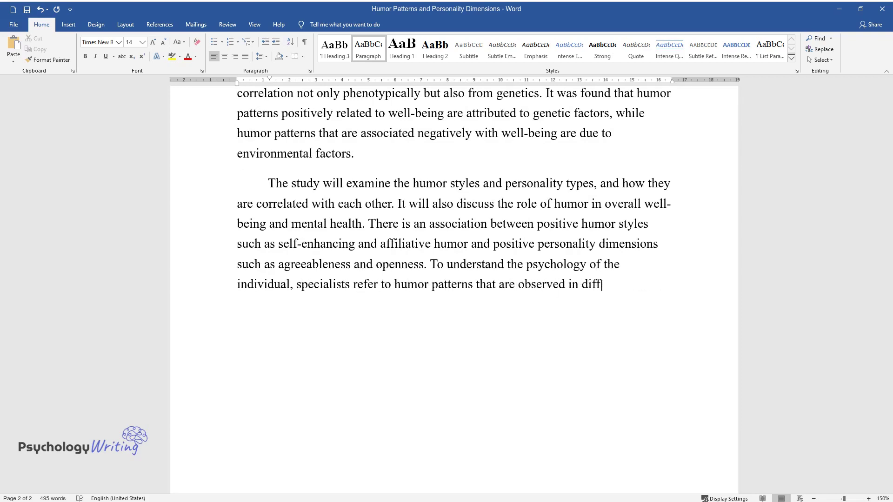
type("erent personality types. It was sug")
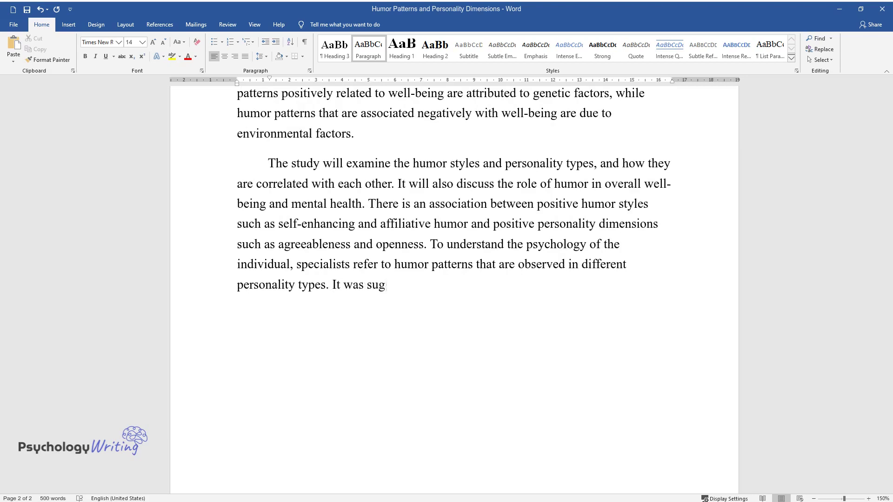
Write "It was suggested that outgoing or extroverted people would mostly use humor as a way to communicate and build relationships"
type("gested that outgoing or extroverte")
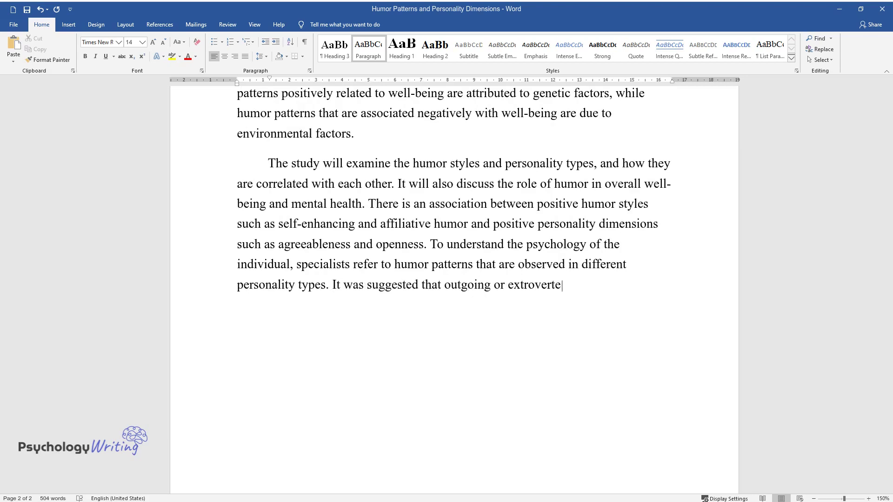
type("d people would mostly use humor as ")
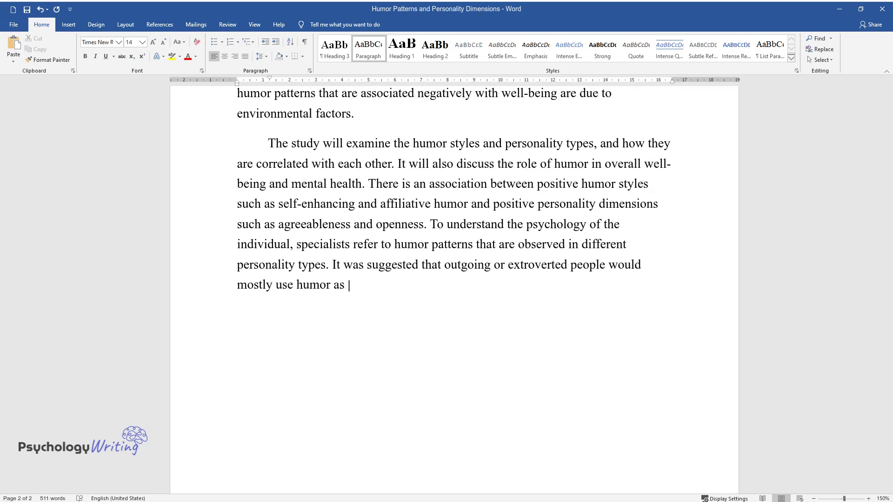
type("a way to communicate and build rel")
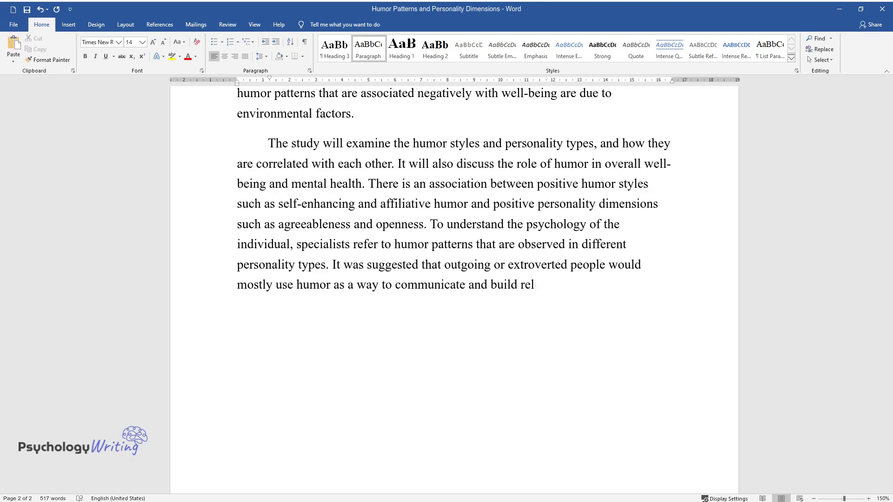
Complete the sentence with ", while reserved or aggressive people would use it as a tool for self-defense."
type("ationships, while reserved or aggre")
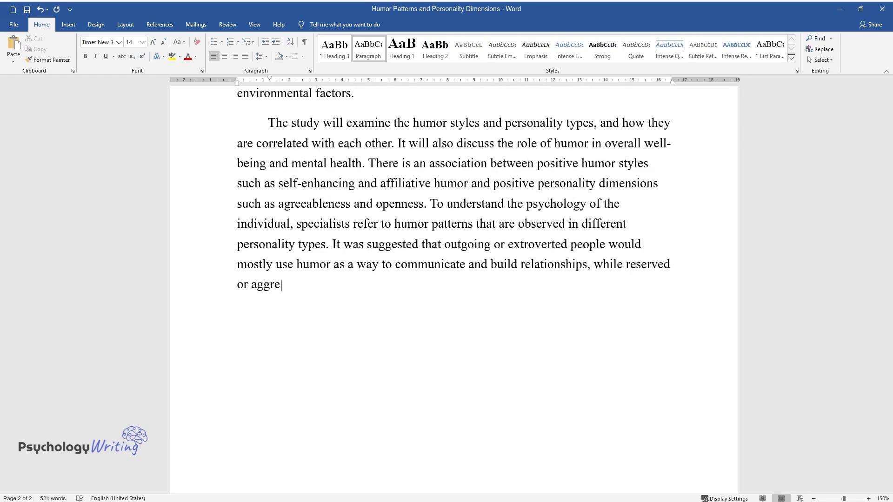
type("ssive people would use it as a too")
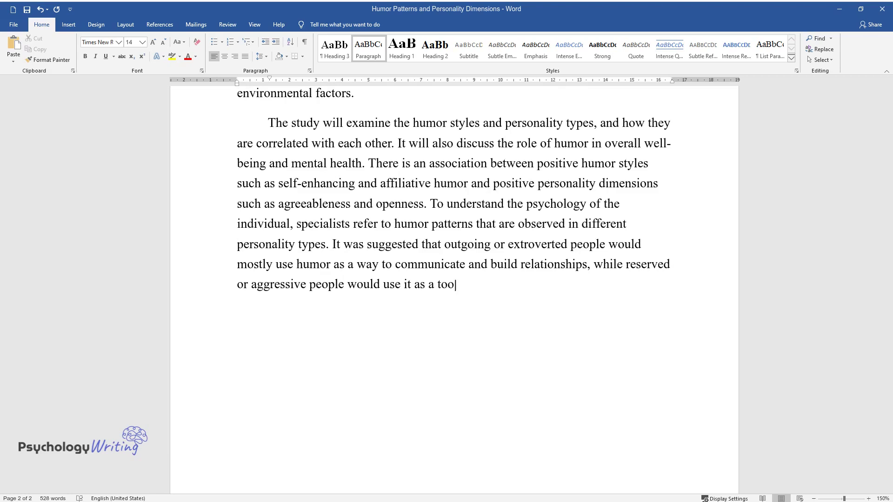
type("l for self-defense. Moreover, unde")
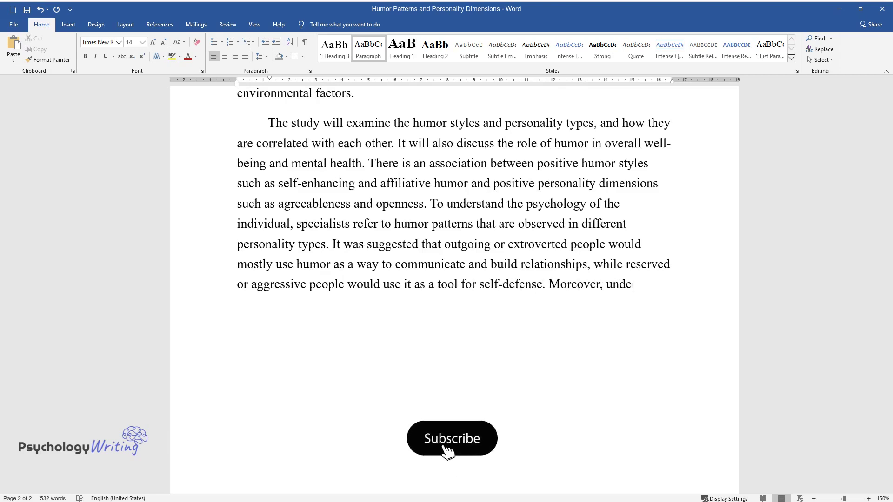
Write "Moreover, understanding this correlation can be useful for treating or analyzing psychological diseases such as depres"
type("rstanding this correlation can be u")
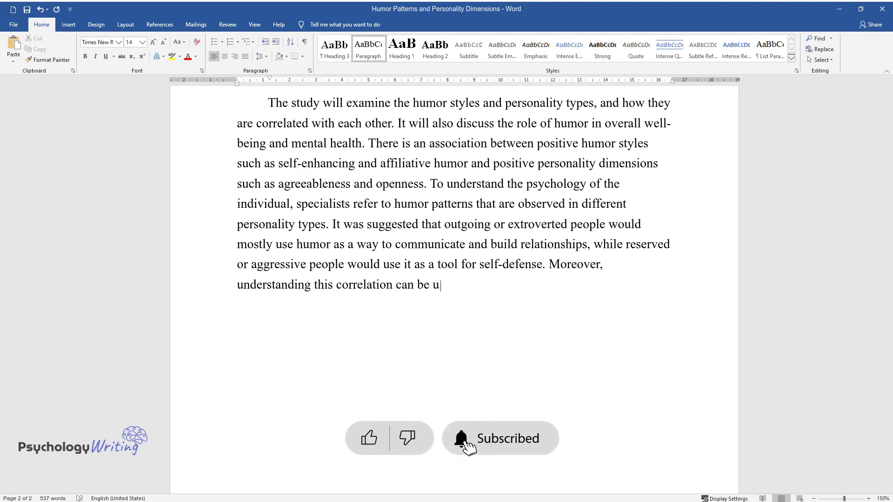
type("seful for treating or analyzing ps")
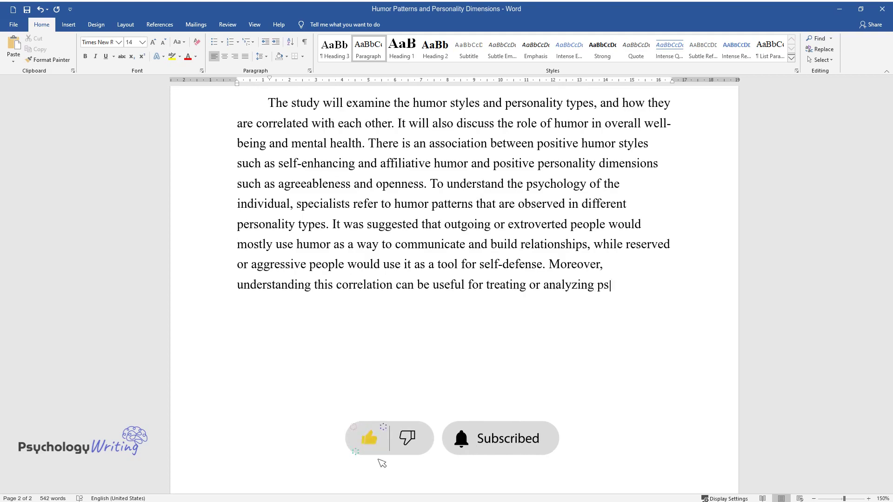
type("ychological diseas")
type("es such as depres")
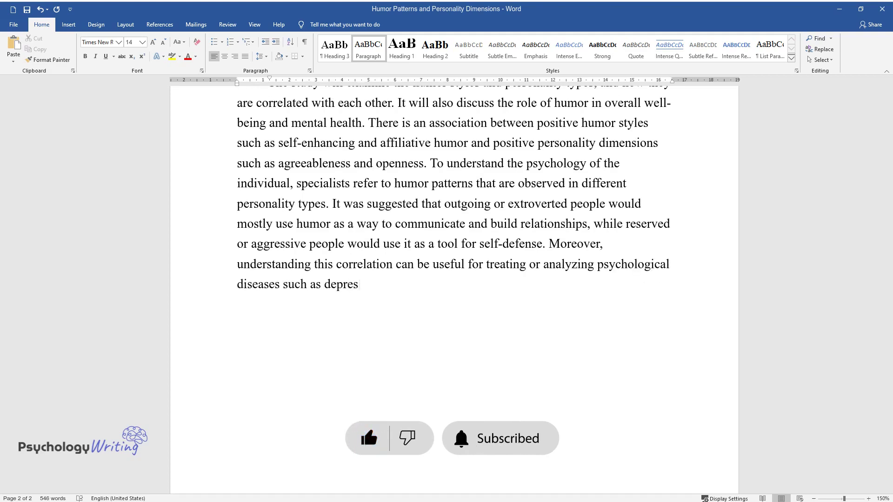